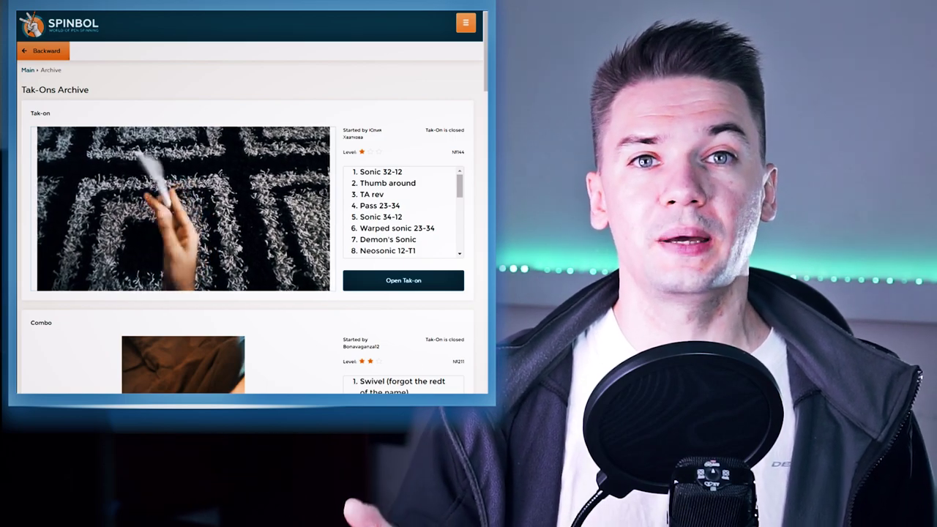
{"action": "scroll", "coordinate": [460, 194], "scroll_direction": "down", "scroll_amount": 2}
{"action": "scroll", "coordinate": [461, 194], "scroll_direction": "down", "scroll_amount": 1}
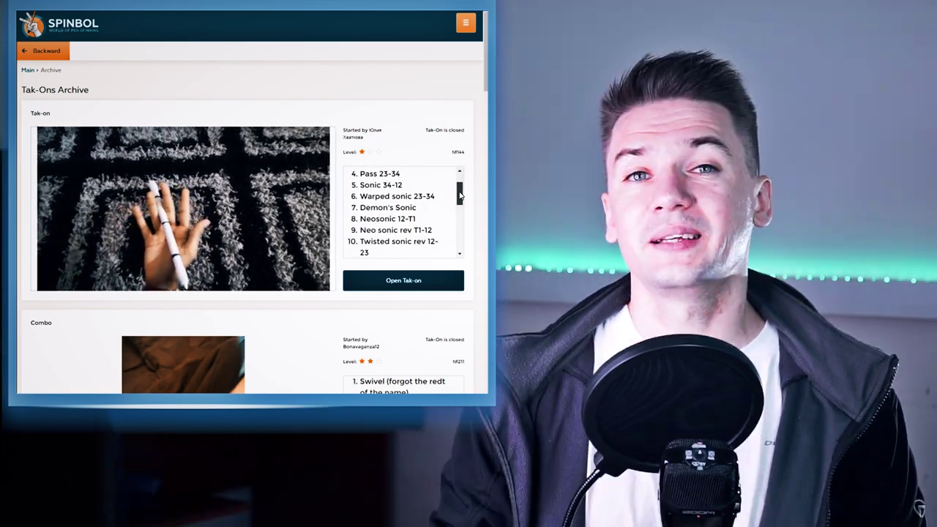
{"action": "left_click_drag", "start_coordinate": [460, 194], "coordinate": [471, 237]}
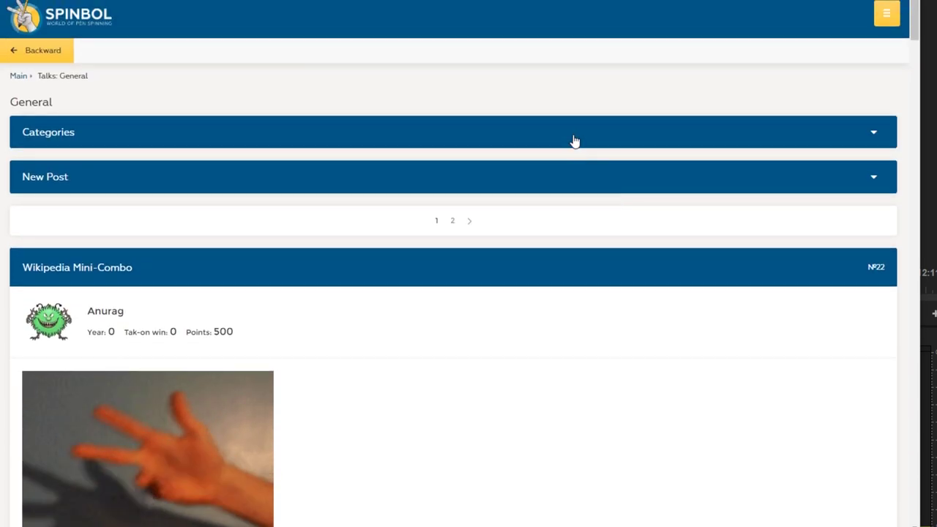
Expand the Categories list and play the video reply breaking down the Wikipedia Mini-Combo.
{"action": "left_click", "coordinate": [576, 142]}
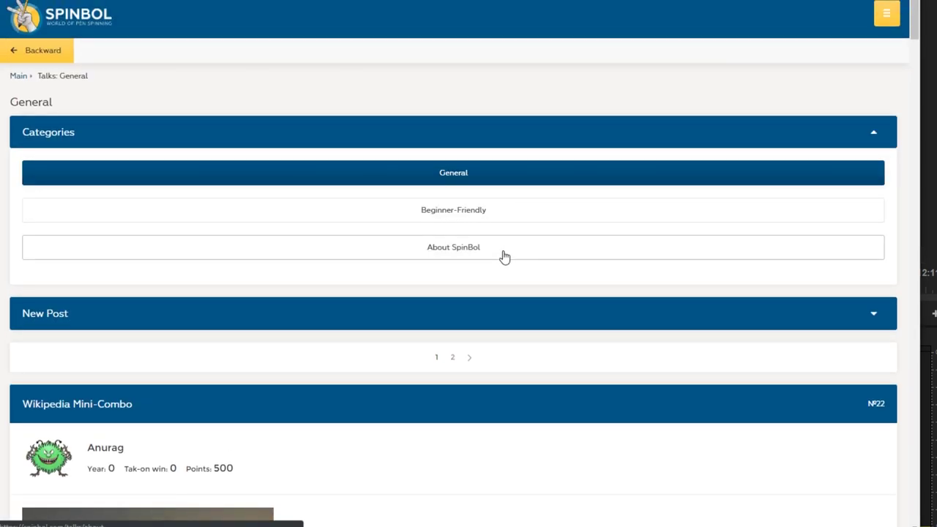
{"action": "scroll", "coordinate": [504, 256], "scroll_direction": "down", "scroll_amount": 3}
{"action": "scroll", "coordinate": [504, 256], "scroll_direction": "down", "scroll_amount": 1}
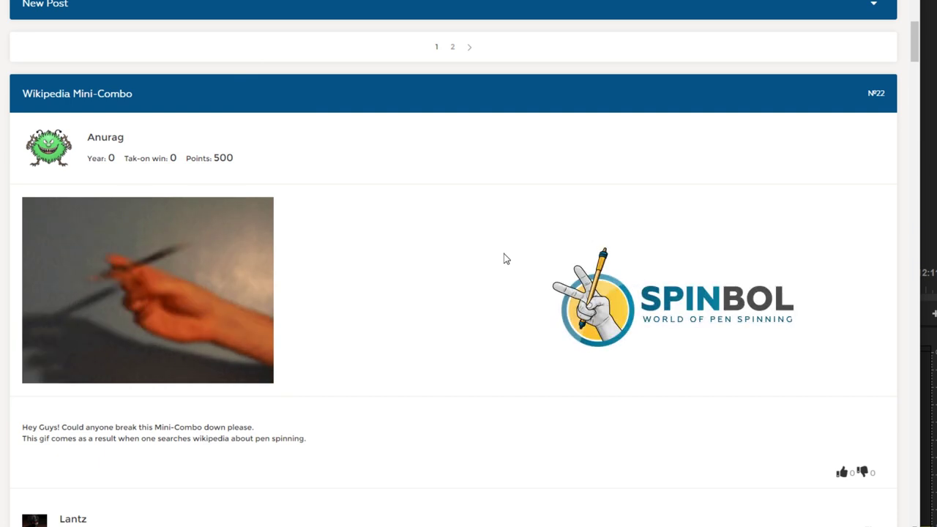
{"action": "scroll", "coordinate": [504, 260], "scroll_direction": "down", "scroll_amount": 1}
{"action": "scroll", "coordinate": [504, 260], "scroll_direction": "down", "scroll_amount": 4}
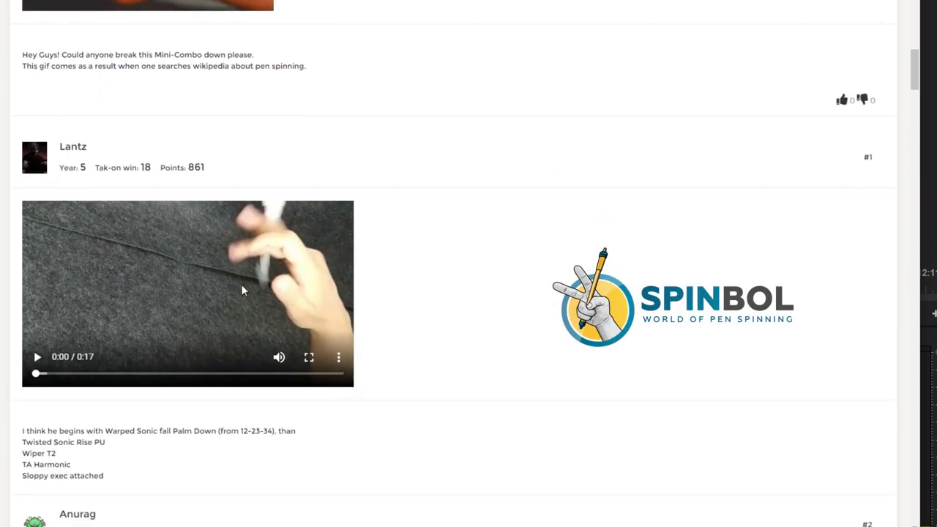
{"action": "left_click", "coordinate": [219, 266]}
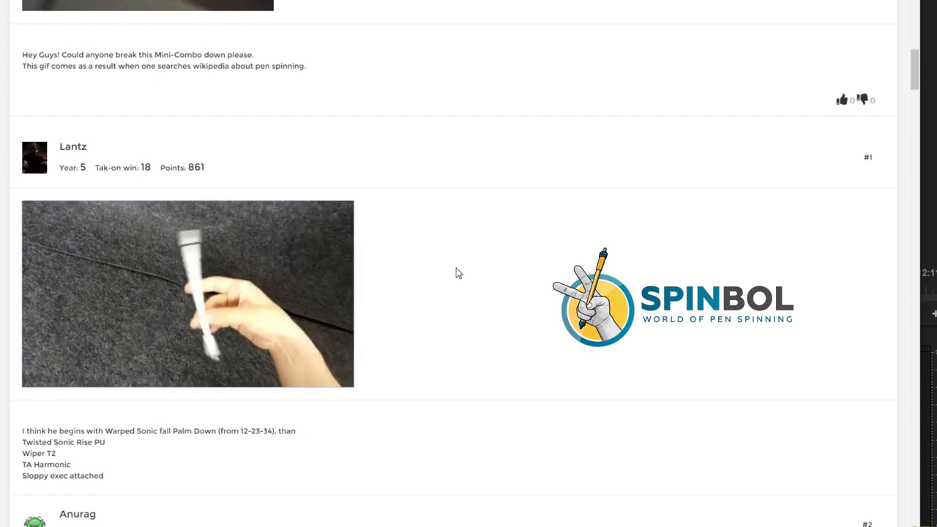
{"action": "scroll", "coordinate": [582, 267], "scroll_direction": "down", "scroll_amount": 1}
{"action": "scroll", "coordinate": [582, 267], "scroll_direction": "down", "scroll_amount": 4}
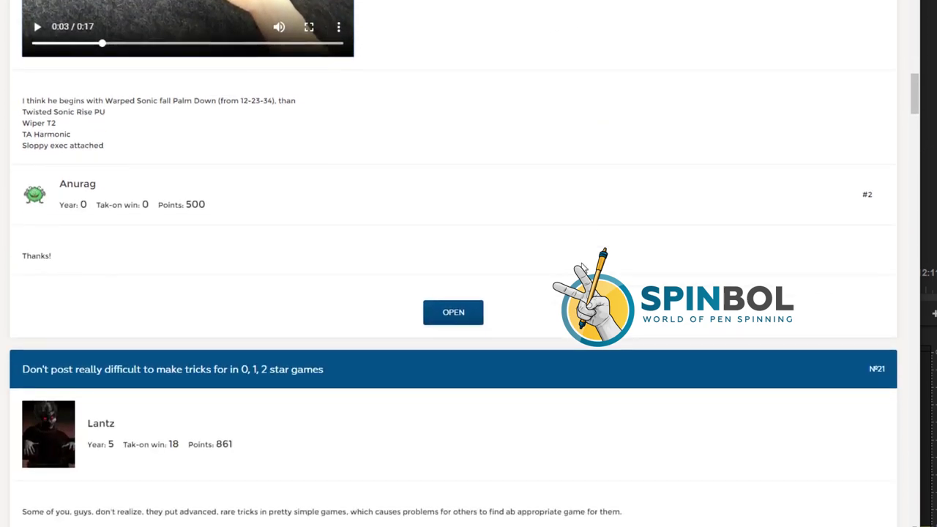
{"action": "scroll", "coordinate": [582, 262], "scroll_direction": "down", "scroll_amount": 1}
{"action": "scroll", "coordinate": [580, 263], "scroll_direction": "down", "scroll_amount": 1}
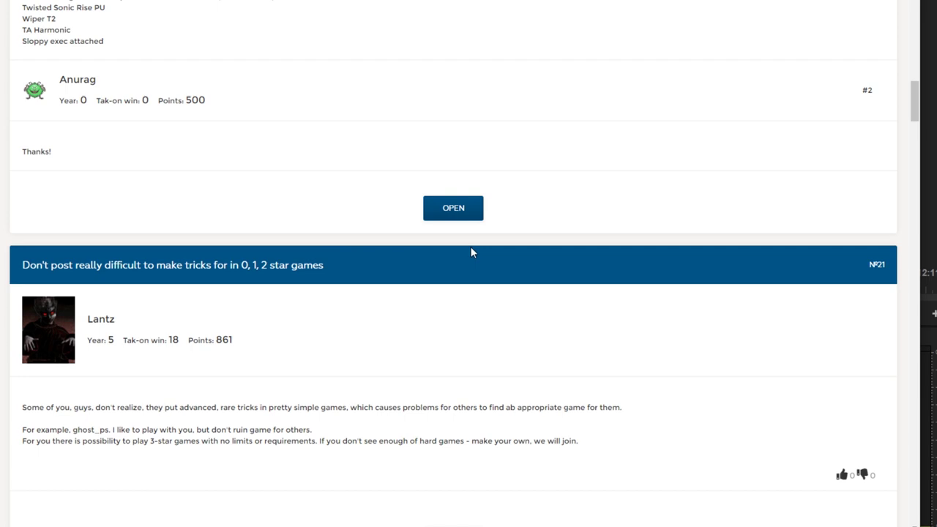
{"action": "scroll", "coordinate": [484, 271], "scroll_direction": "down", "scroll_amount": 1}
{"action": "scroll", "coordinate": [488, 273], "scroll_direction": "down", "scroll_amount": 2}
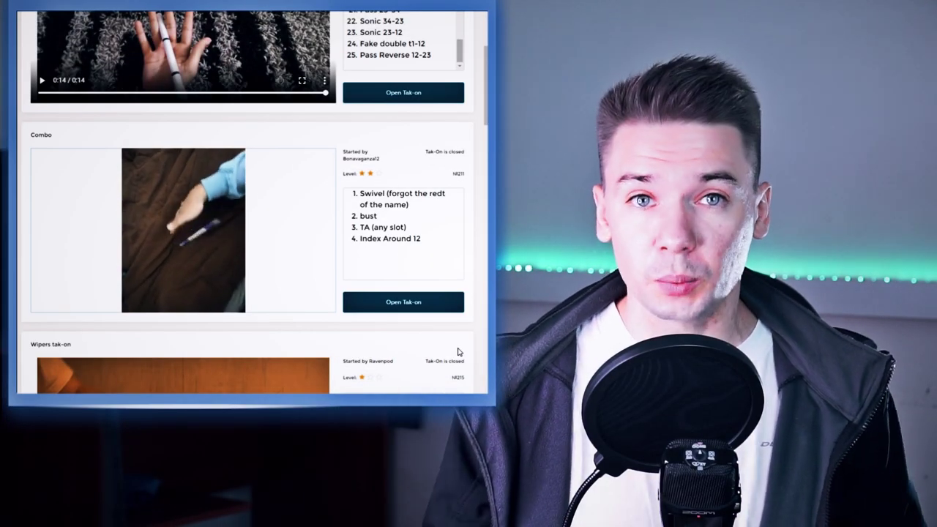
{"action": "scroll", "coordinate": [429, 344], "scroll_direction": "down", "scroll_amount": 3}
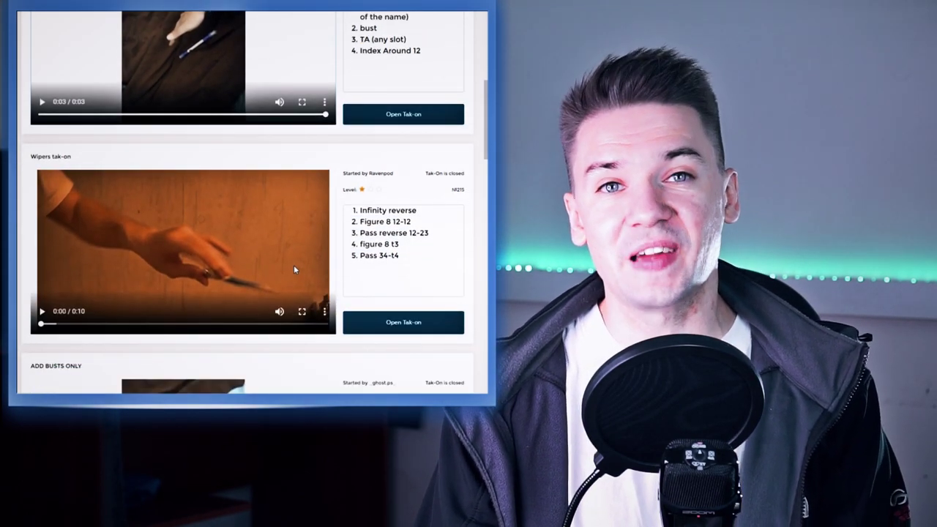
Play the Wipers tak-on clip, then the ADD BUSTS ONLY clip further down.
{"action": "left_click", "coordinate": [293, 270]}
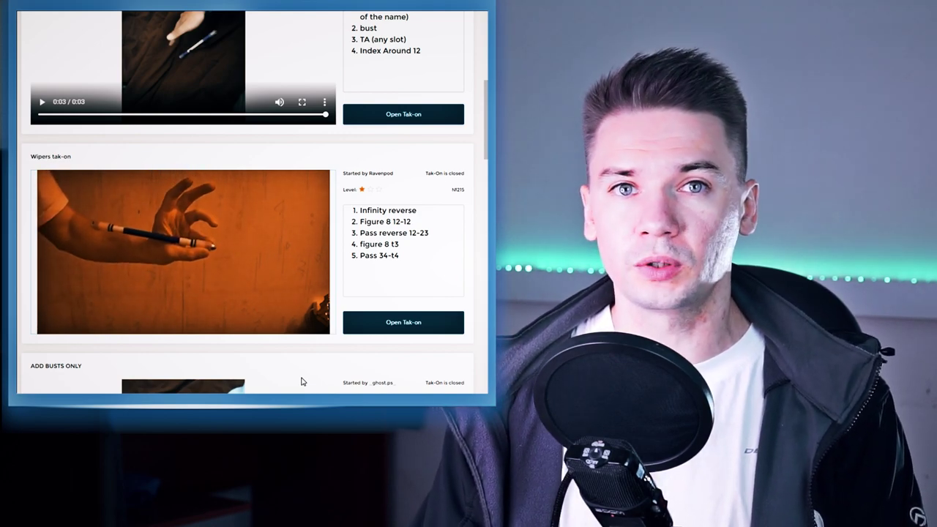
{"action": "scroll", "coordinate": [301, 382], "scroll_direction": "down", "scroll_amount": 1}
{"action": "scroll", "coordinate": [299, 378], "scroll_direction": "down", "scroll_amount": 1}
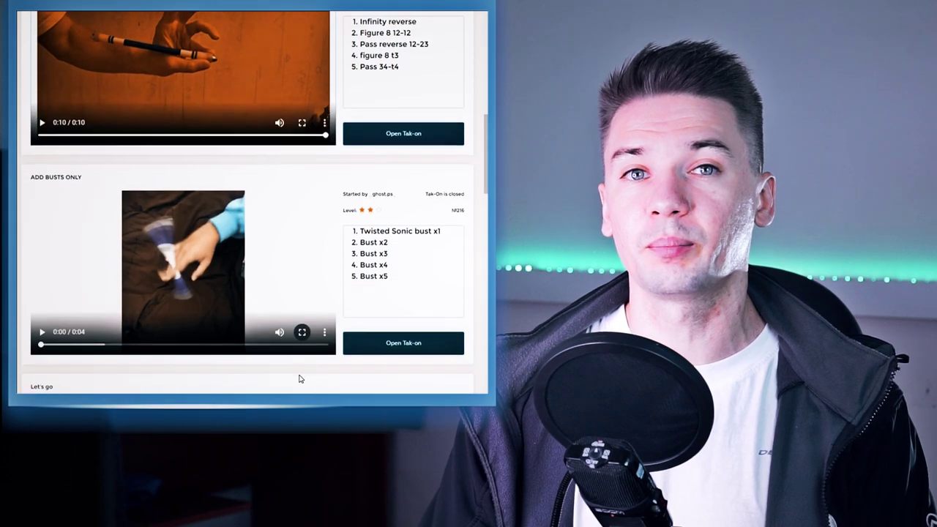
{"action": "scroll", "coordinate": [299, 378], "scroll_direction": "down", "scroll_amount": 1}
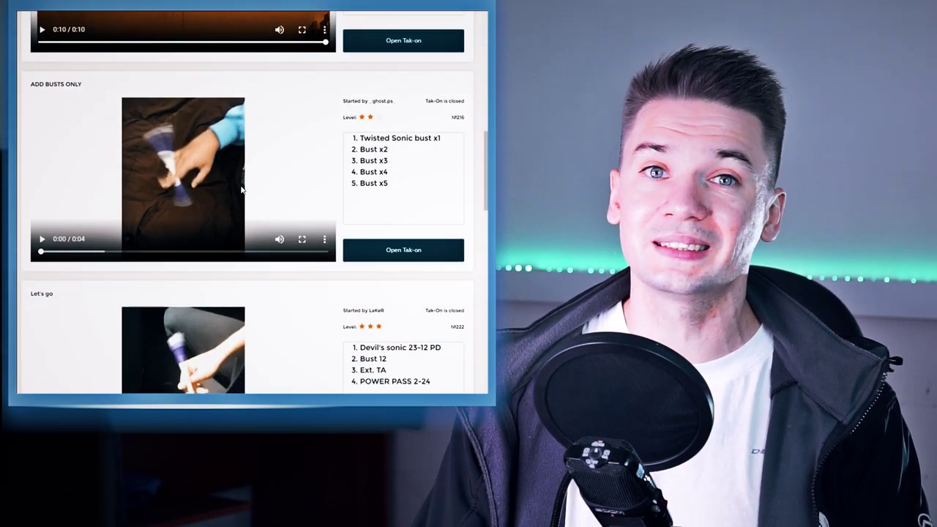
{"action": "left_click", "coordinate": [242, 191]}
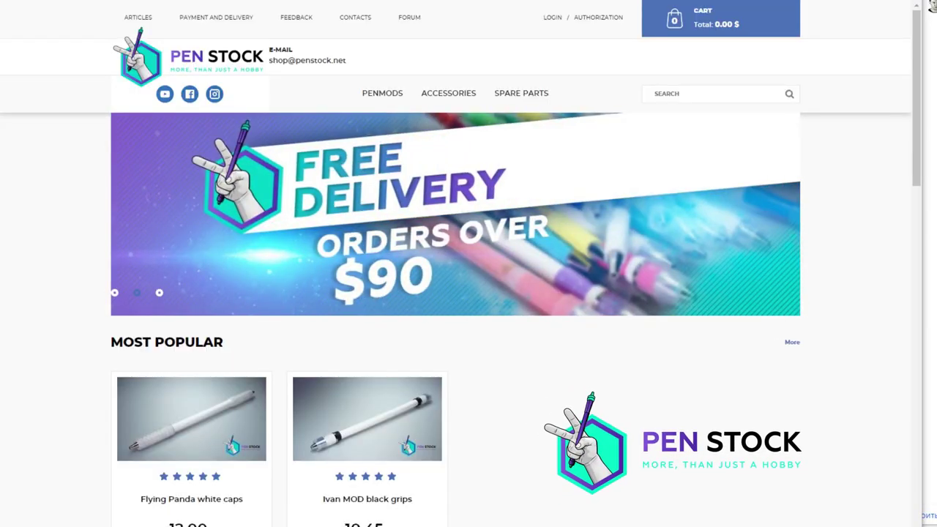
{"action": "scroll", "coordinate": [770, 410], "scroll_direction": "down", "scroll_amount": 2}
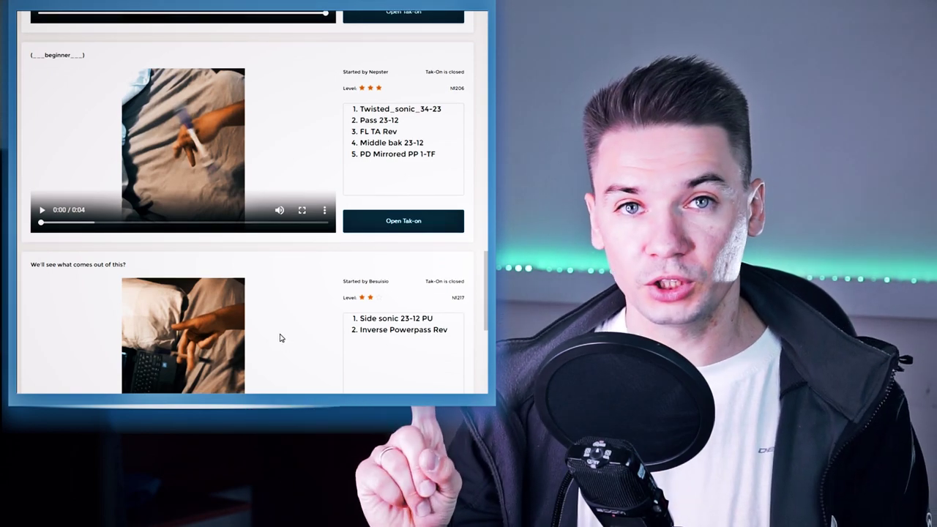
{"action": "scroll", "coordinate": [264, 296], "scroll_direction": "down", "scroll_amount": 2}
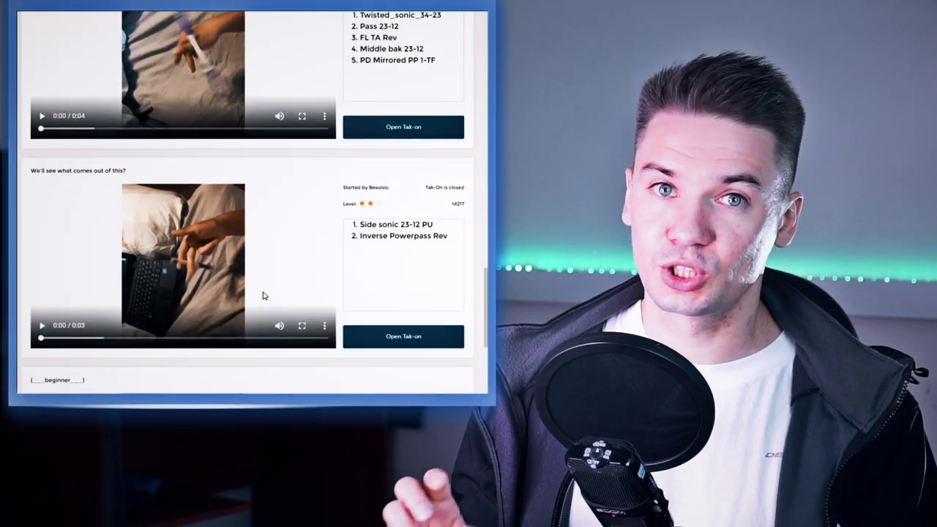
Play the two-move tak-on video, then pick 'No Delivery - Only for Spinbol Tokens' in the cart.
{"action": "left_click", "coordinate": [221, 251]}
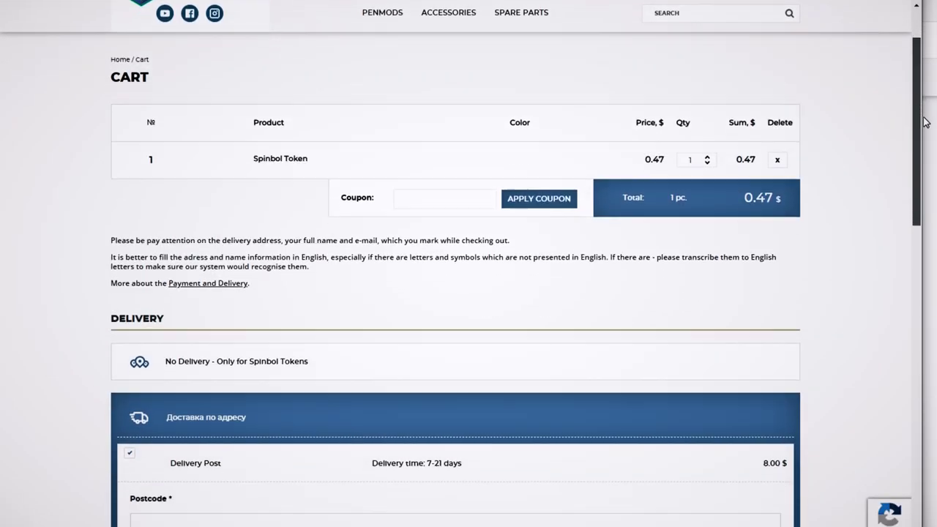
{"action": "scroll", "coordinate": [928, 163], "scroll_direction": "down", "scroll_amount": 2}
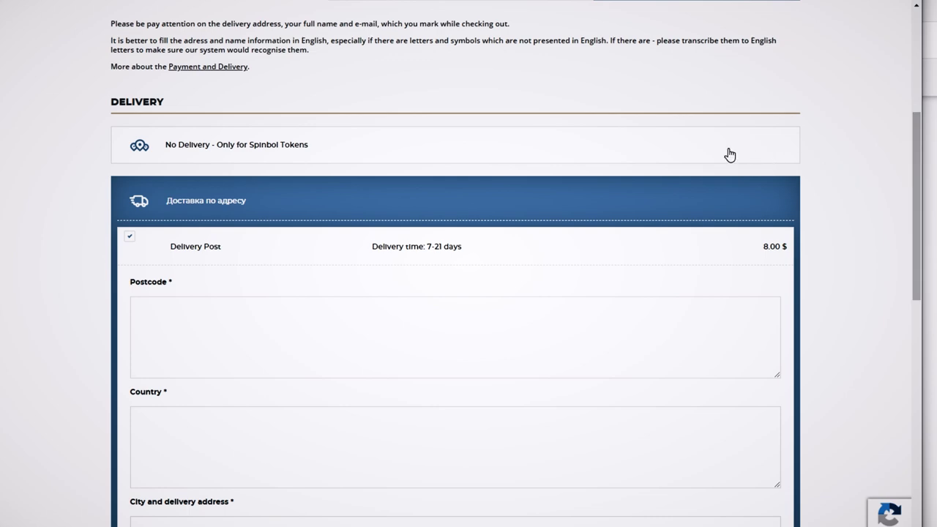
{"action": "left_click", "coordinate": [596, 151]}
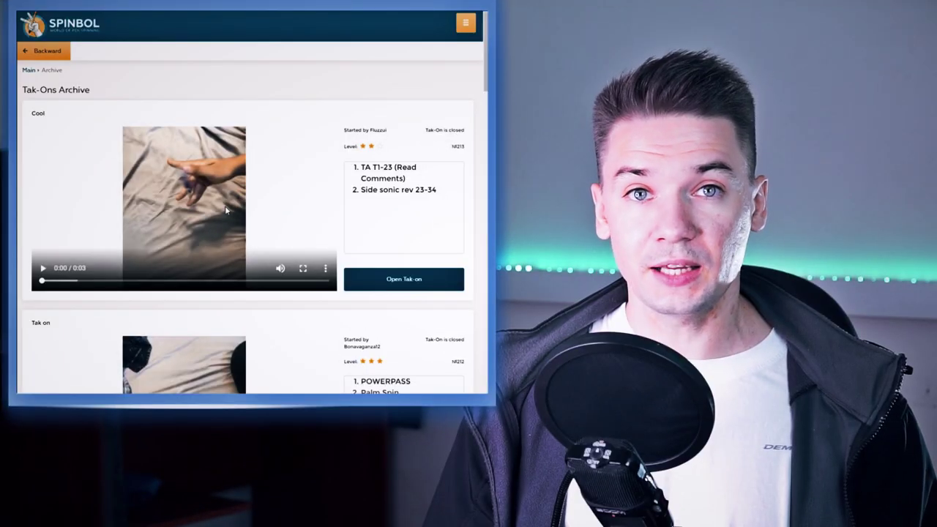
{"action": "scroll", "coordinate": [226, 211], "scroll_direction": "down", "scroll_amount": 2}
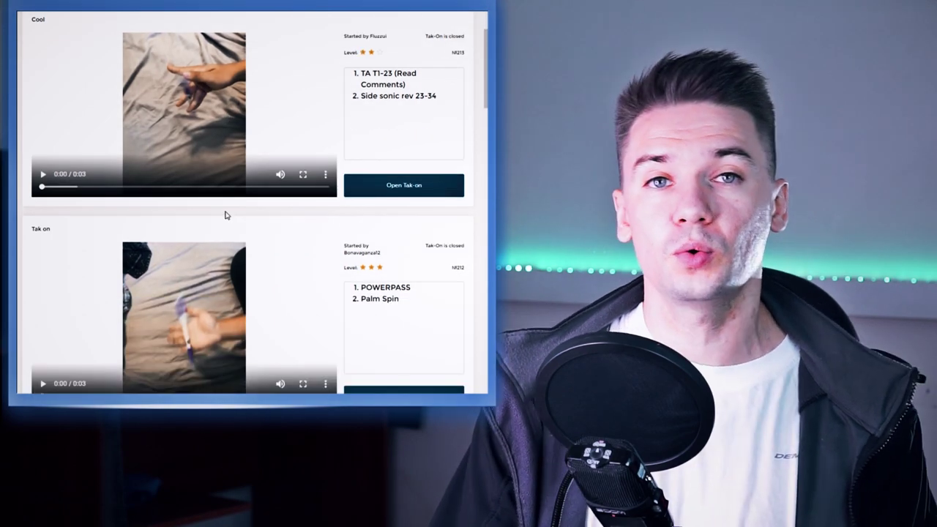
{"action": "scroll", "coordinate": [227, 216], "scroll_direction": "down", "scroll_amount": 2}
{"action": "scroll", "coordinate": [227, 216], "scroll_direction": "down", "scroll_amount": 1}
{"action": "scroll", "coordinate": [278, 224], "scroll_direction": "down", "scroll_amount": 2}
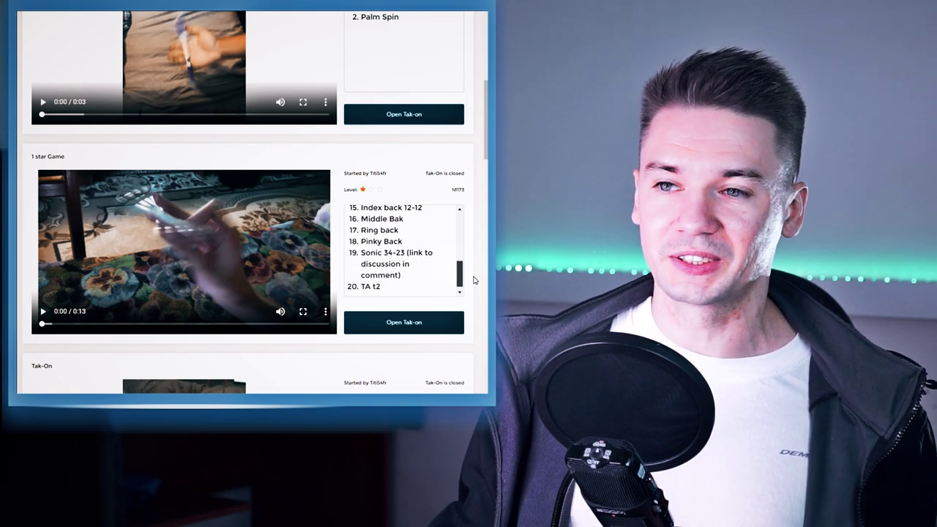
{"action": "mouse_move", "coordinate": [473, 279]}
{"action": "left_mouse_down"}
{"action": "mouse_move", "coordinate": [461, 233]}
{"action": "mouse_move", "coordinate": [462, 242]}
{"action": "left_mouse_up"}
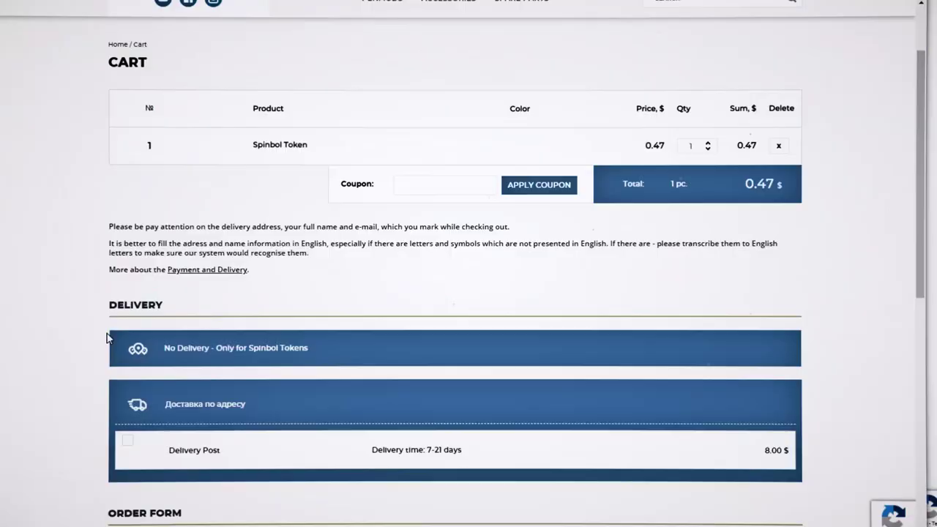
{"action": "scroll", "coordinate": [107, 333], "scroll_direction": "down", "scroll_amount": 2}
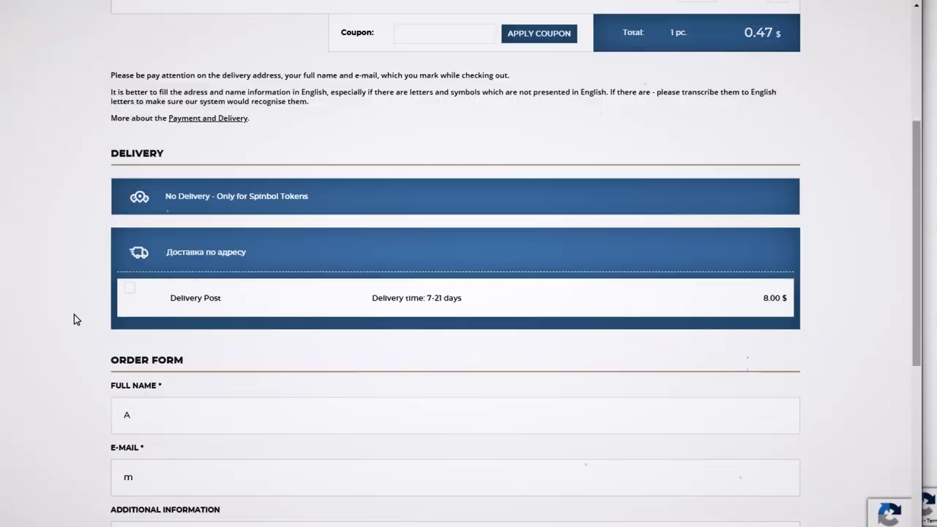
{"action": "scroll", "coordinate": [74, 314], "scroll_direction": "down", "scroll_amount": 3}
Complete the Full Name and E-MAIL fields and begin the address under Additional Information.
{"action": "left_click", "coordinate": [190, 166]}
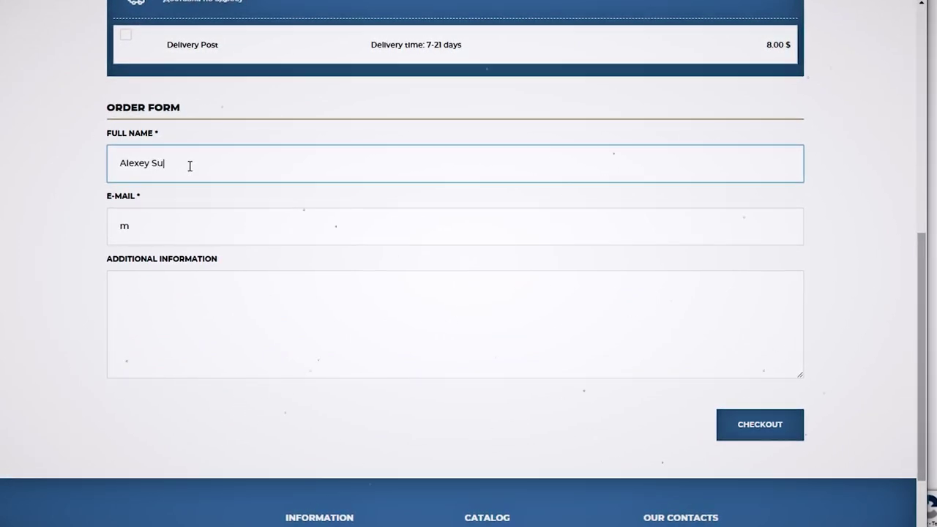
{"action": "left_click", "coordinate": [220, 238]}
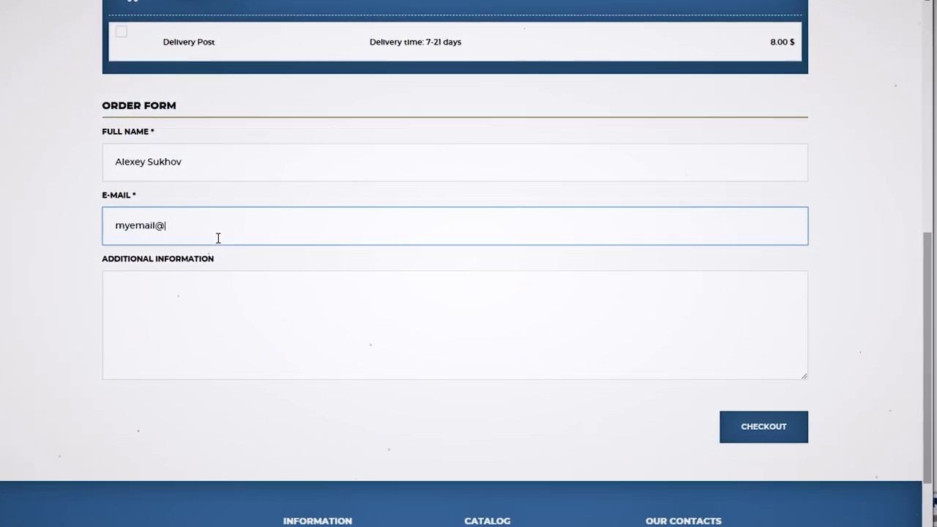
{"action": "type", "text": "gmaiol"}
{"action": "left_click", "coordinate": [204, 337]}
{"action": "type", "text": "10"}
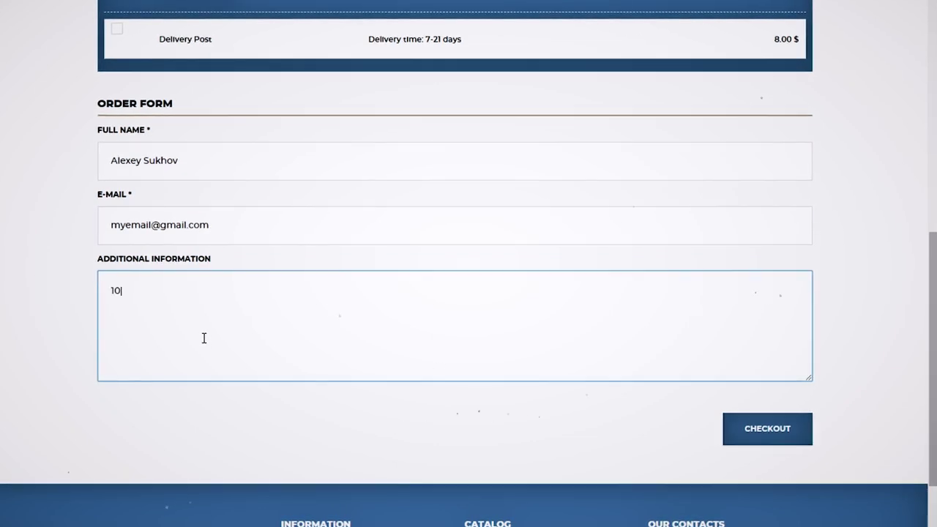
{"action": "type", "text": "00000, Russia,"}
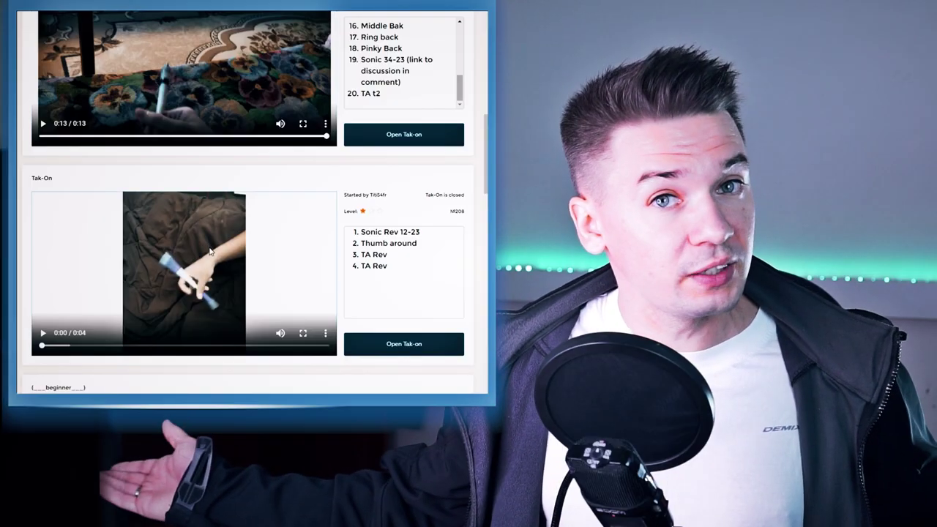
{"action": "scroll", "coordinate": [460, 211], "scroll_direction": "down", "scroll_amount": 1}
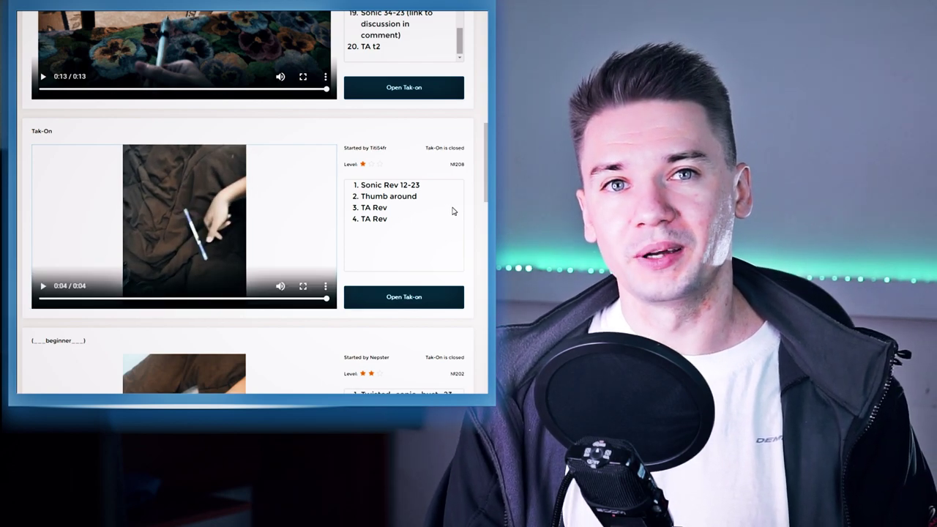
{"action": "scroll", "coordinate": [453, 212], "scroll_direction": "down", "scroll_amount": 1}
{"action": "scroll", "coordinate": [452, 216], "scroll_direction": "down", "scroll_amount": 2}
{"action": "scroll", "coordinate": [451, 223], "scroll_direction": "down", "scroll_amount": 1}
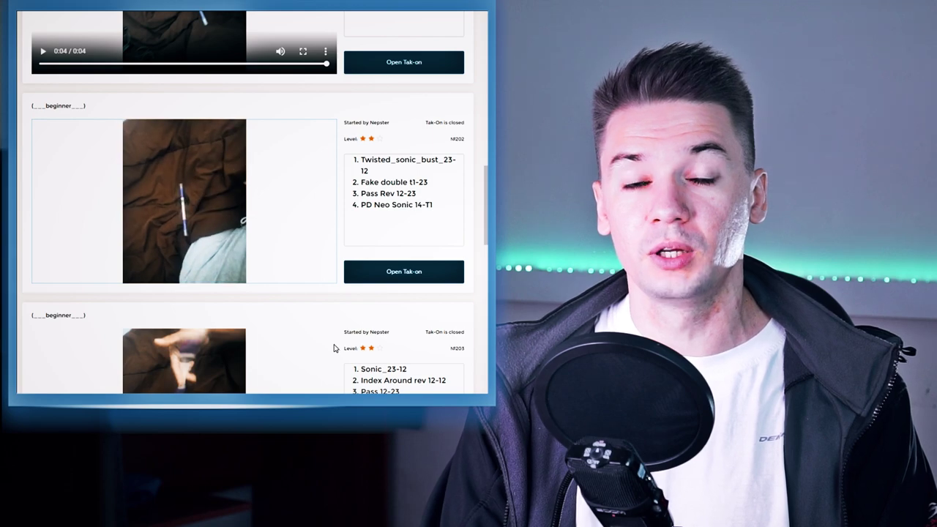
{"action": "scroll", "coordinate": [333, 348], "scroll_direction": "down", "scroll_amount": 1}
{"action": "scroll", "coordinate": [334, 348], "scroll_direction": "down", "scroll_amount": 2}
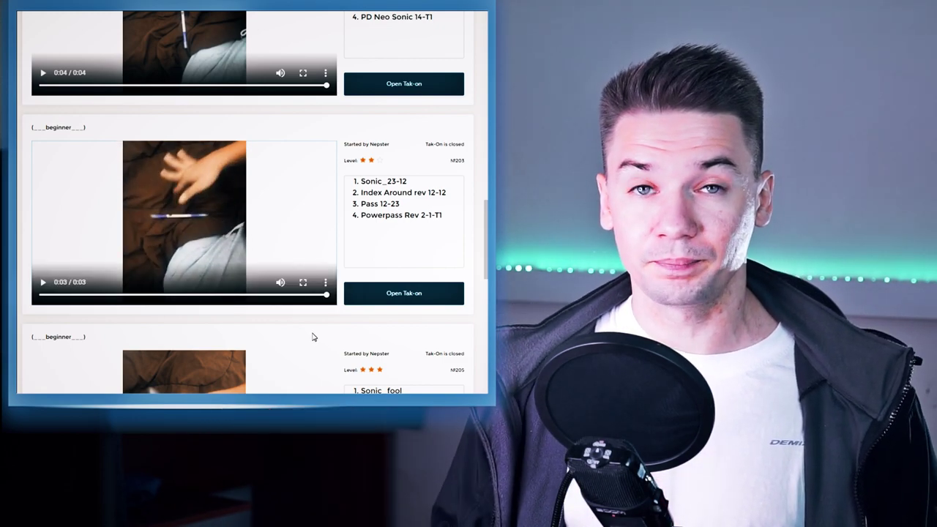
{"action": "scroll", "coordinate": [315, 335], "scroll_direction": "down", "scroll_amount": 2}
{"action": "scroll", "coordinate": [318, 335], "scroll_direction": "down", "scroll_amount": 1}
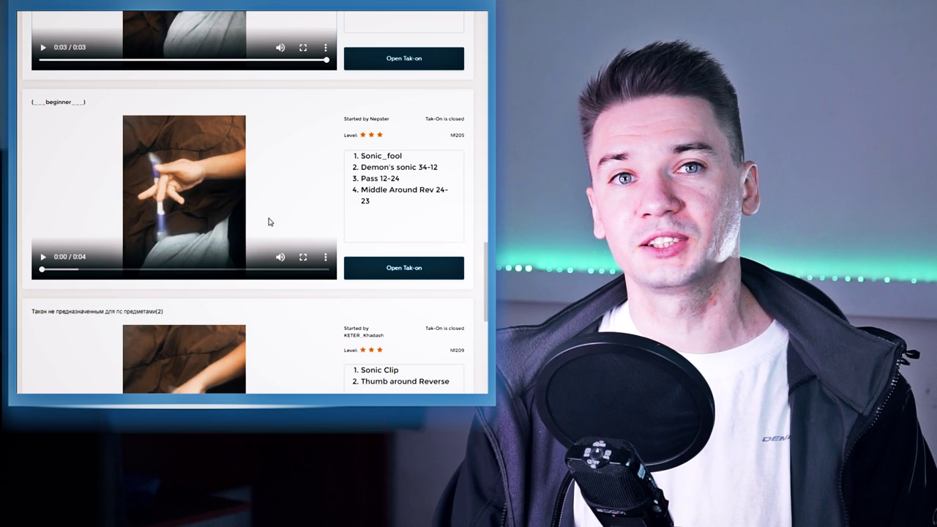
Play the №205 beginner Tak-On clip and the №209 Tak-On clip.
{"action": "left_click", "coordinate": [269, 217]}
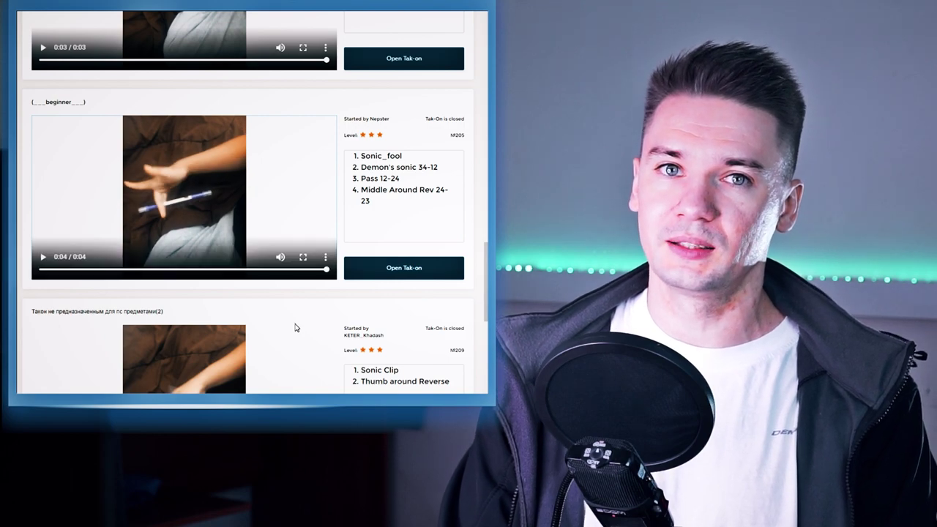
{"action": "scroll", "coordinate": [296, 327], "scroll_direction": "down", "scroll_amount": 2}
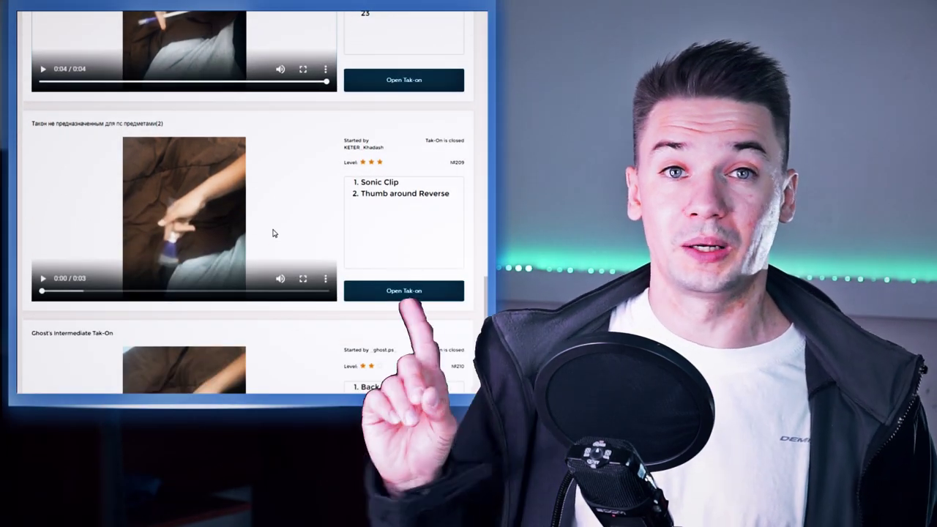
{"action": "left_click", "coordinate": [271, 233]}
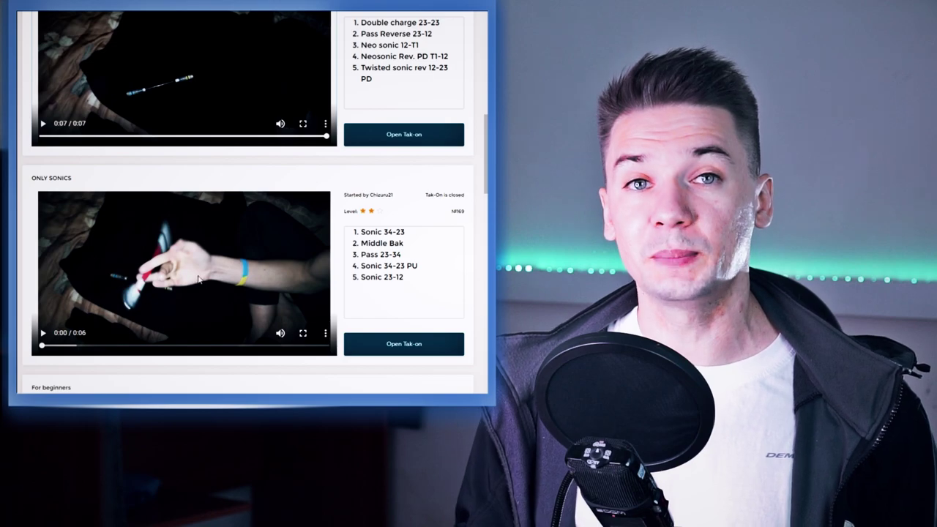
{"action": "scroll", "coordinate": [267, 387], "scroll_direction": "down", "scroll_amount": 1}
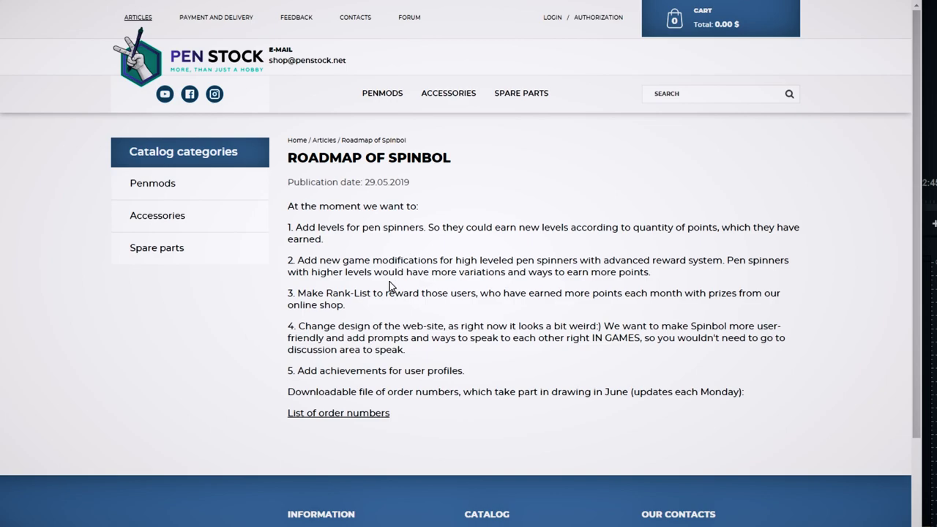
{"action": "scroll", "coordinate": [381, 293], "scroll_direction": "down", "scroll_amount": 2}
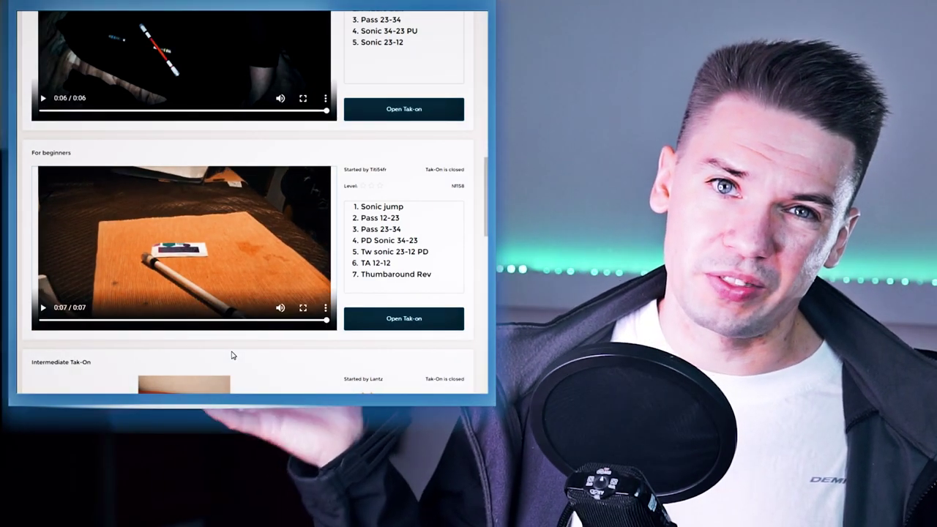
{"action": "scroll", "coordinate": [233, 356], "scroll_direction": "down", "scroll_amount": 1}
{"action": "scroll", "coordinate": [242, 293], "scroll_direction": "down", "scroll_amount": 2}
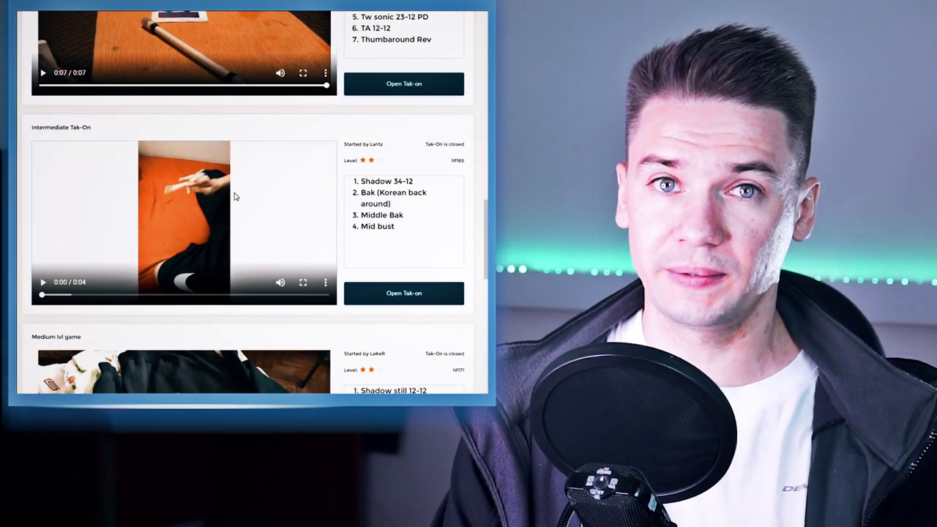
Play the Intermediate, 2 star Game, Lets make a cool combo and Get crazy clips, then open page 6.
{"action": "left_click", "coordinate": [234, 196]}
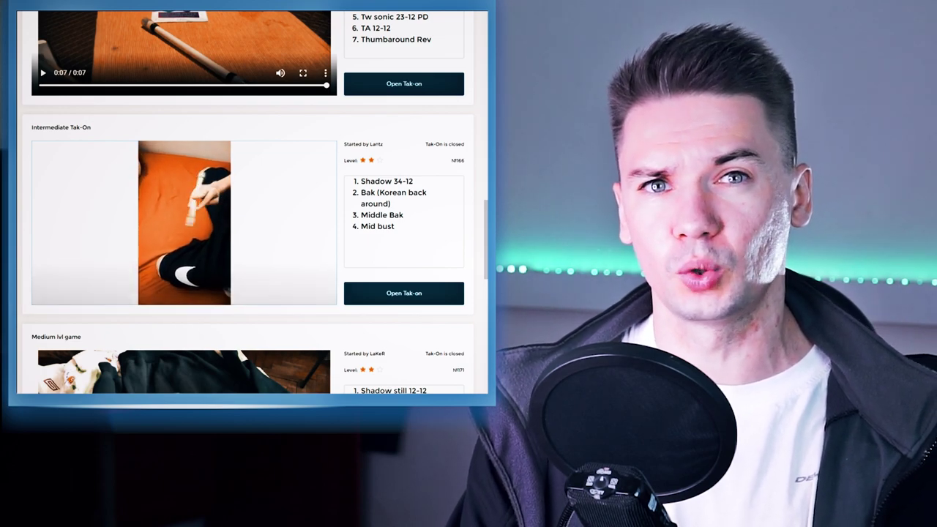
{"action": "scroll", "coordinate": [229, 264], "scroll_direction": "down", "scroll_amount": 1}
{"action": "scroll", "coordinate": [229, 264], "scroll_direction": "down", "scroll_amount": 2}
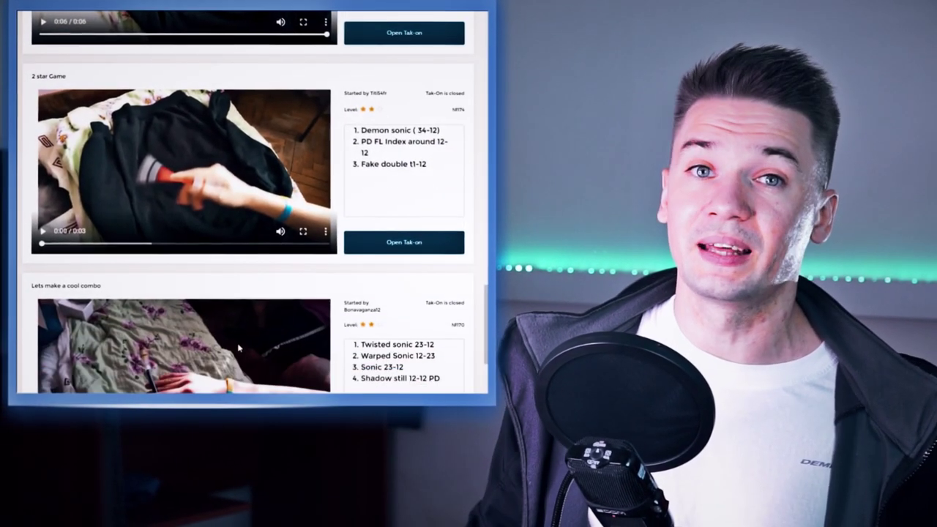
{"action": "scroll", "coordinate": [238, 343], "scroll_direction": "down", "scroll_amount": 3}
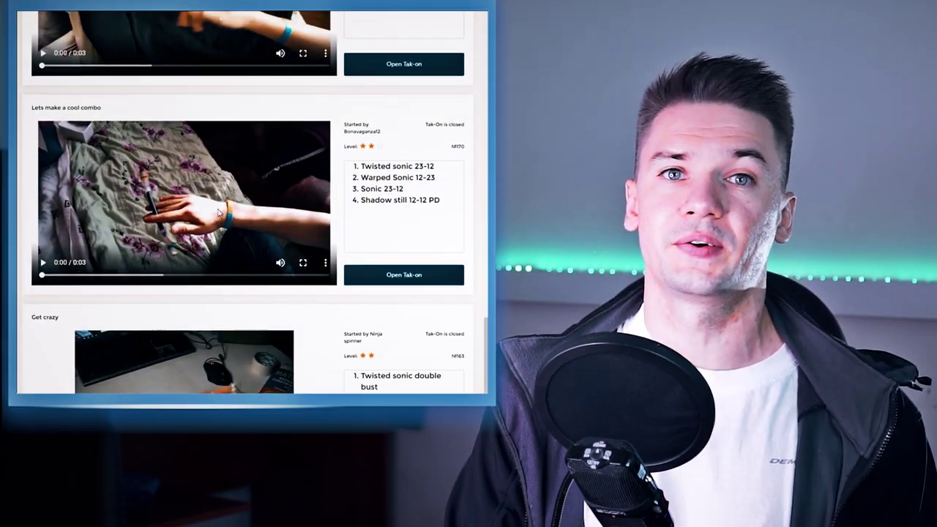
{"action": "scroll", "coordinate": [219, 234], "scroll_direction": "up", "scroll_amount": 5}
{"action": "scroll", "coordinate": [216, 218], "scroll_direction": "down", "scroll_amount": 5}
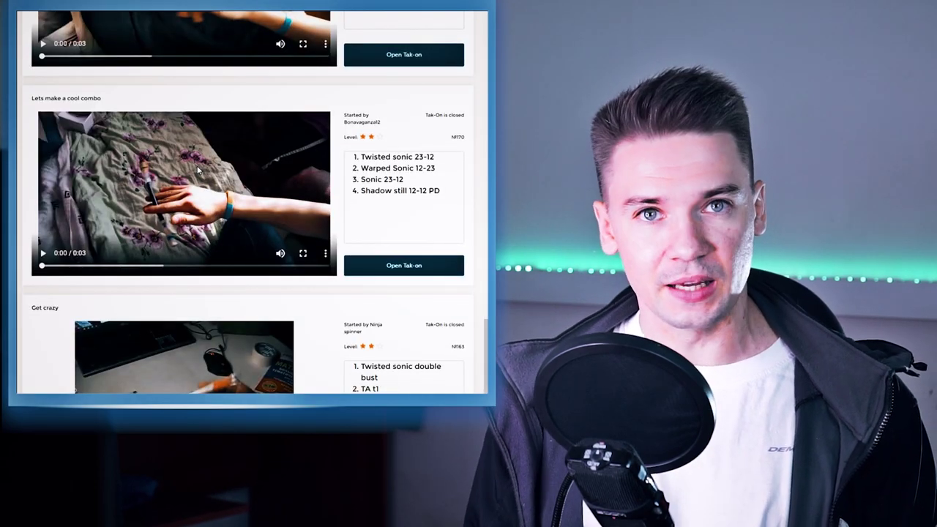
{"action": "scroll", "coordinate": [205, 186], "scroll_direction": "up", "scroll_amount": 5}
{"action": "left_click", "coordinate": [213, 201]}
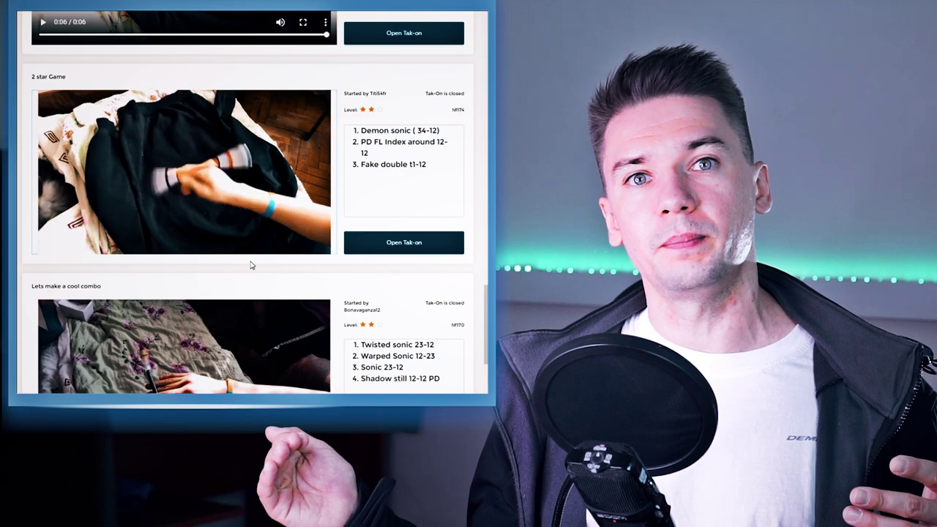
{"action": "scroll", "coordinate": [249, 273], "scroll_direction": "down", "scroll_amount": 5}
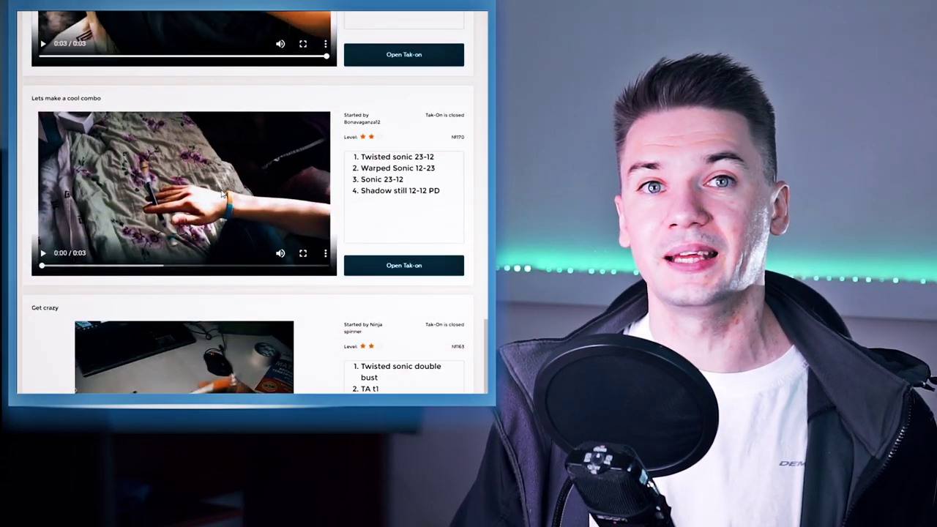
{"action": "left_click", "coordinate": [223, 193]}
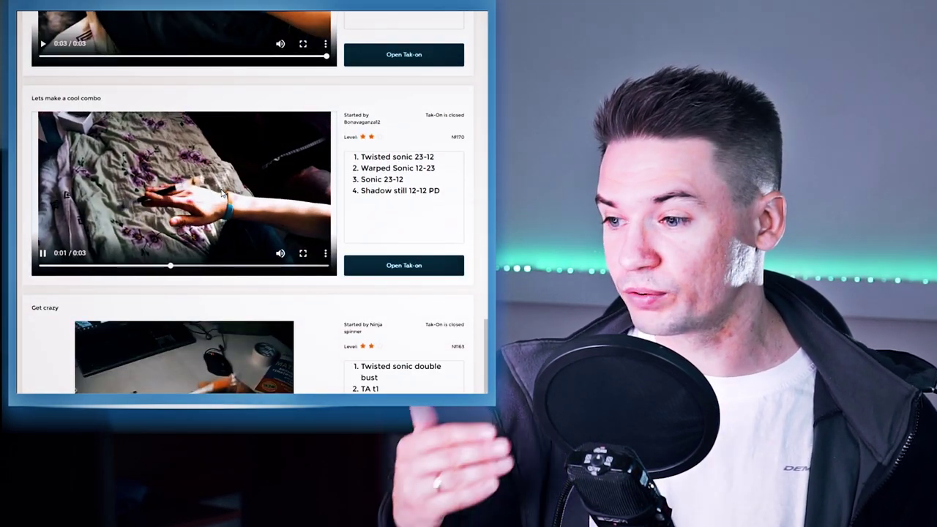
{"action": "scroll", "coordinate": [214, 183], "scroll_direction": "down", "scroll_amount": 5}
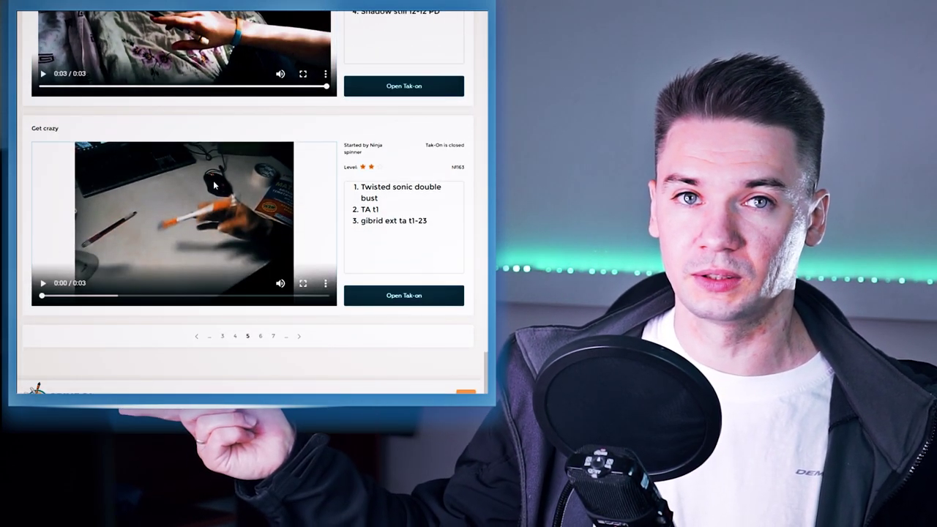
{"action": "left_click", "coordinate": [215, 184]}
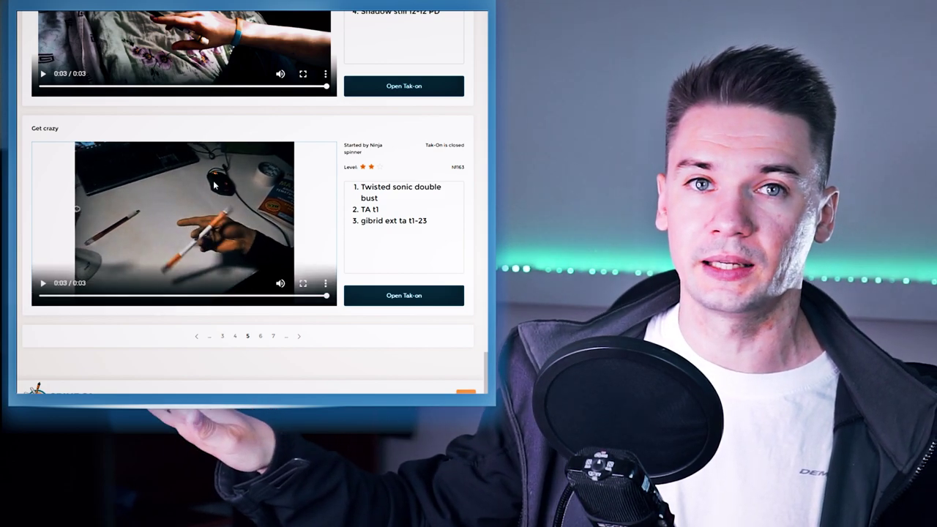
{"action": "left_click", "coordinate": [261, 337]}
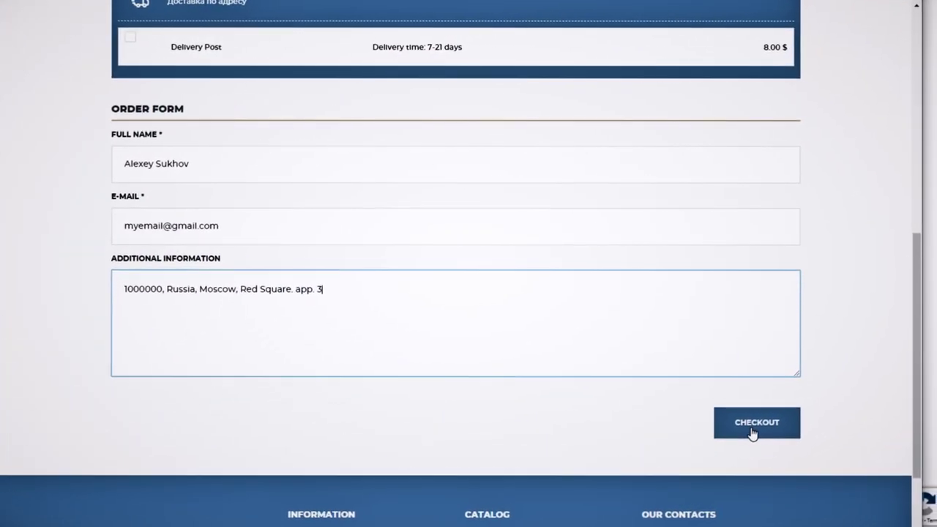
Submit the order with CHECKOUT and select Visa\Mastercard (0% fee) payment.
{"action": "left_click", "coordinate": [752, 429]}
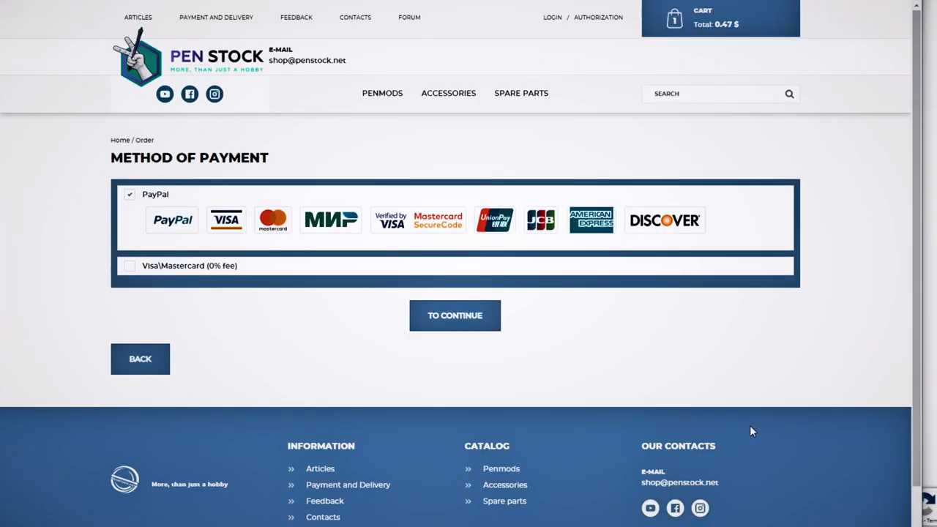
{"action": "left_click", "coordinate": [130, 268]}
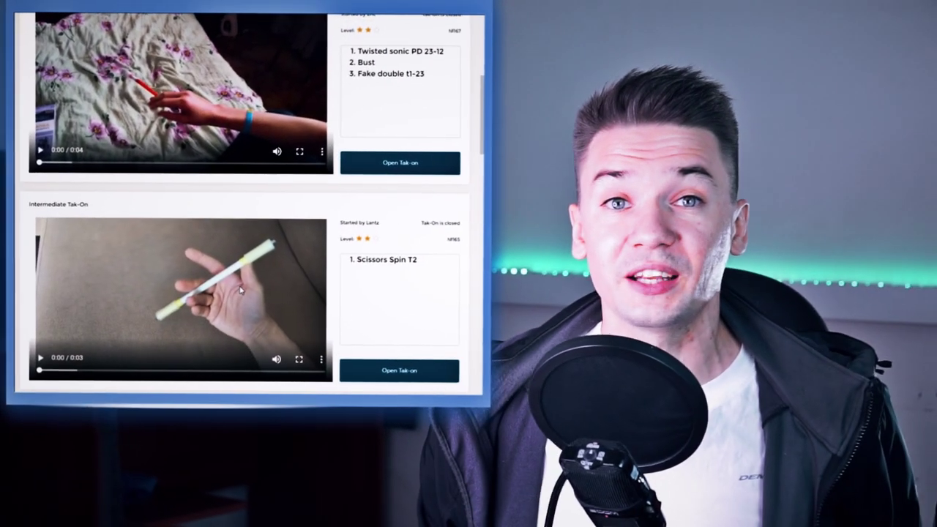
{"action": "scroll", "coordinate": [241, 291], "scroll_direction": "down", "scroll_amount": 2}
Play the Intermediate Tak-On, Ghost's Advanced Tak-on, New takon and Index around videos.
{"action": "left_click", "coordinate": [225, 171]}
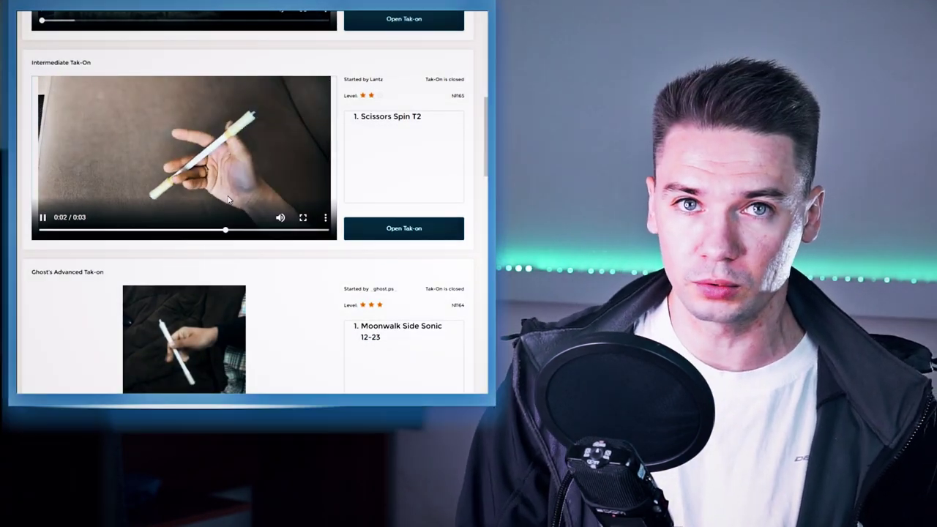
{"action": "scroll", "coordinate": [229, 202], "scroll_direction": "down", "scroll_amount": 3}
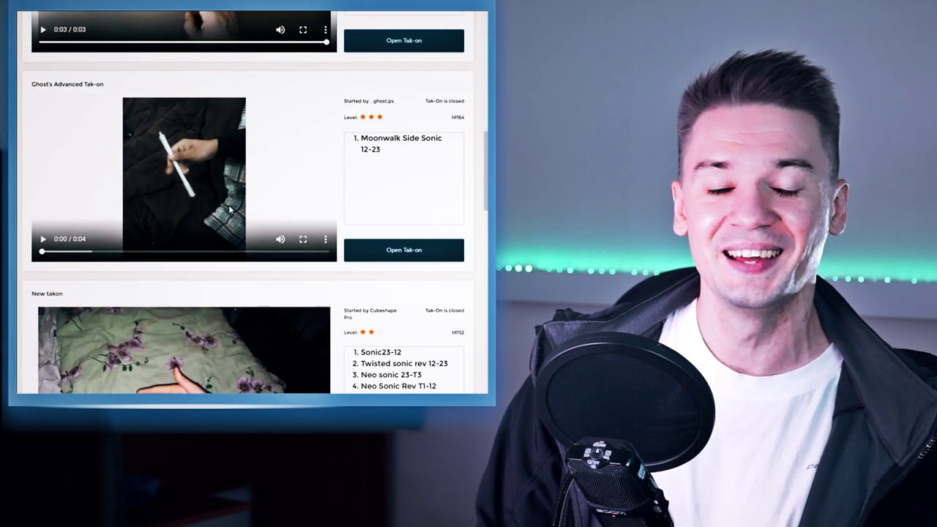
{"action": "left_click", "coordinate": [228, 185]}
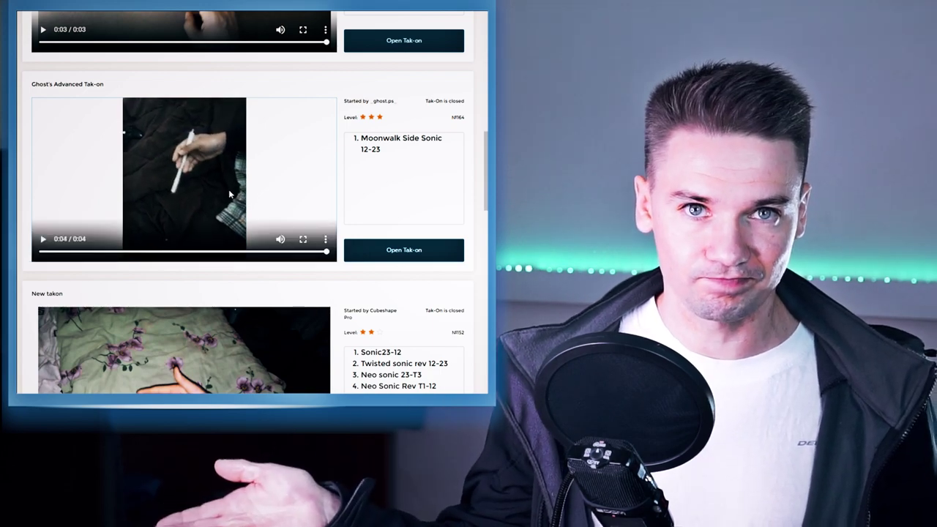
{"action": "scroll", "coordinate": [234, 209], "scroll_direction": "down", "scroll_amount": 2}
{"action": "scroll", "coordinate": [235, 209], "scroll_direction": "down", "scroll_amount": 1}
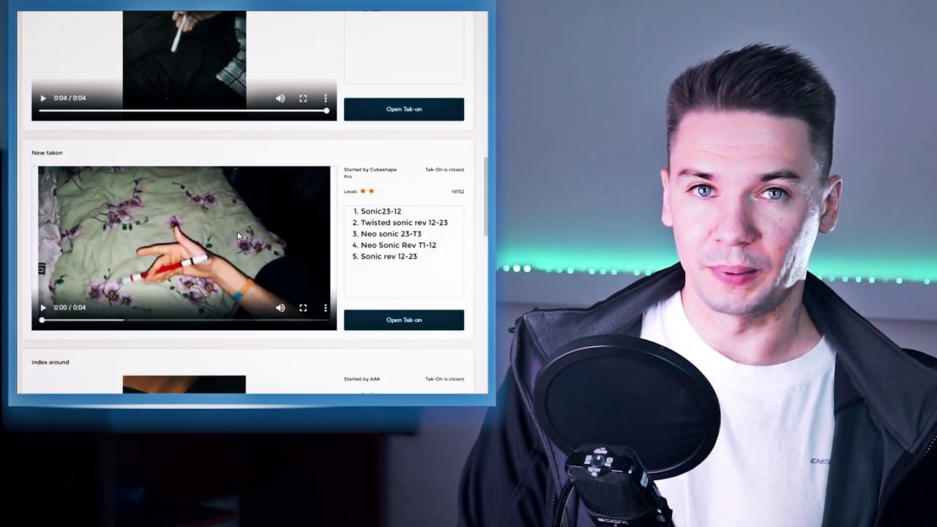
{"action": "left_click", "coordinate": [237, 232]}
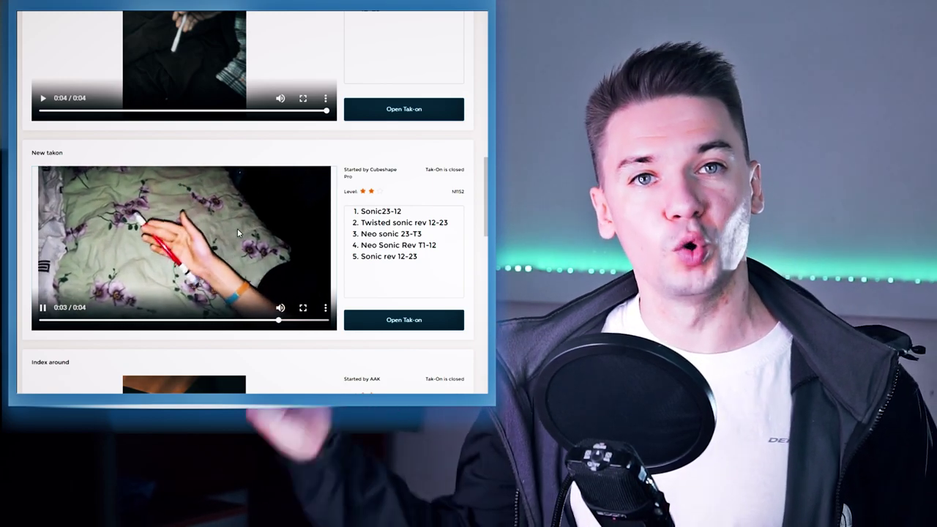
{"action": "scroll", "coordinate": [237, 233], "scroll_direction": "down", "scroll_amount": 1}
{"action": "scroll", "coordinate": [237, 232], "scroll_direction": "down", "scroll_amount": 4}
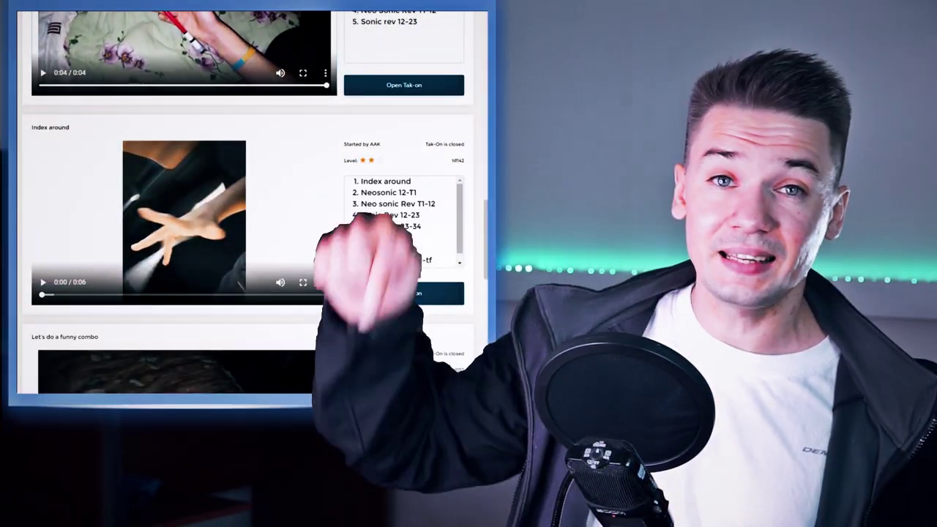
{"action": "left_click", "coordinate": [180, 200]}
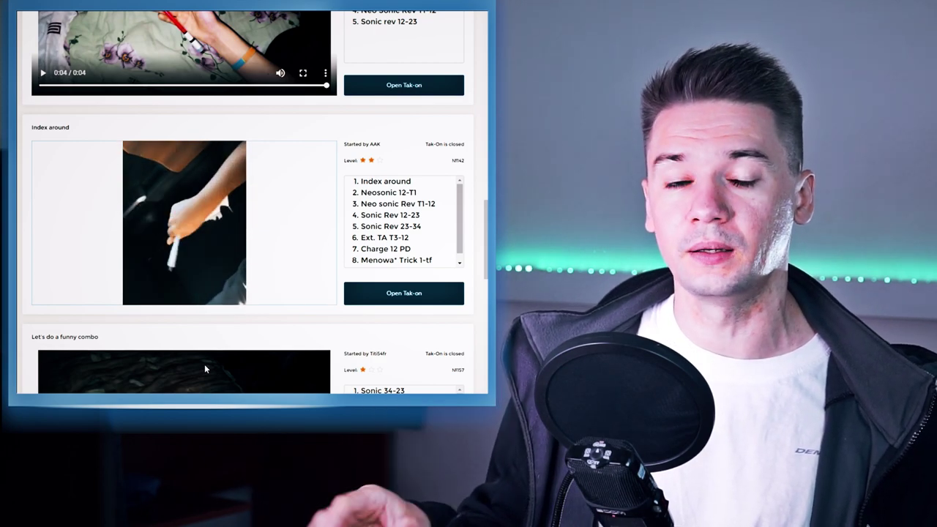
{"action": "scroll", "coordinate": [181, 282], "scroll_direction": "down", "scroll_amount": 3}
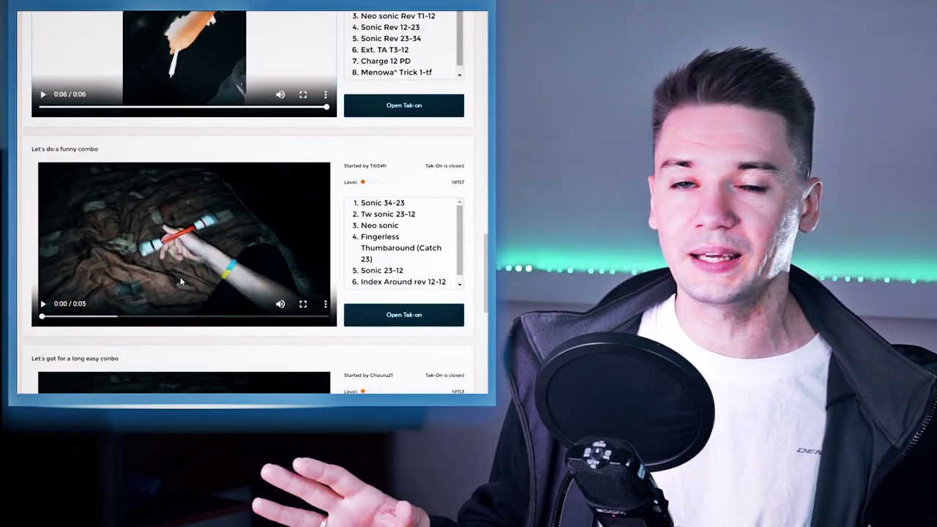
Play the funny combo, long easy combo, Basketball spin world record and Intermediate combo videos.
{"action": "left_click", "coordinate": [176, 245]}
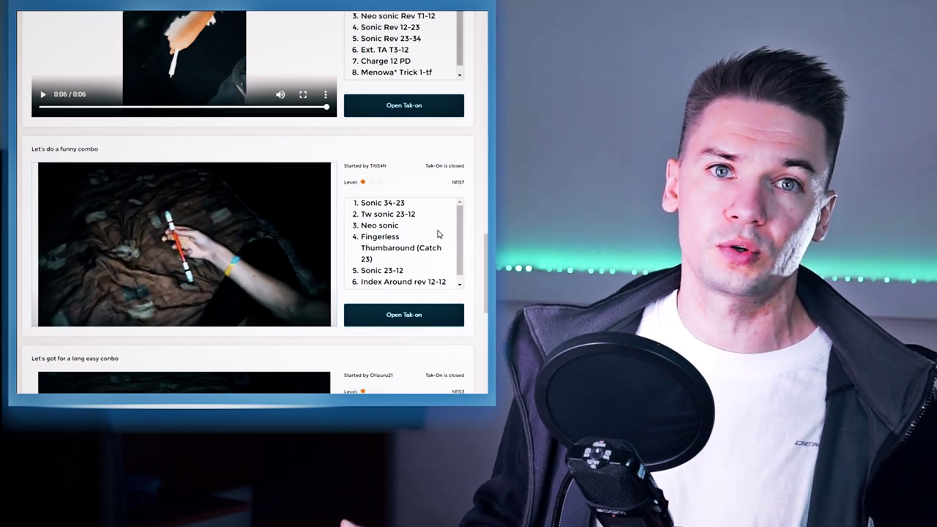
{"action": "left_click_drag", "start_coordinate": [462, 220], "coordinate": [463, 227]}
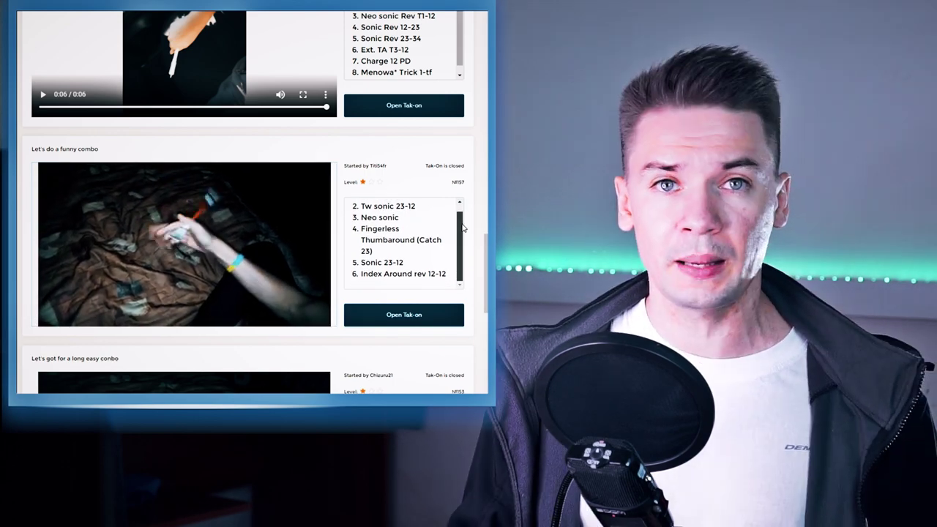
{"action": "scroll", "coordinate": [463, 227], "scroll_direction": "up", "scroll_amount": 1}
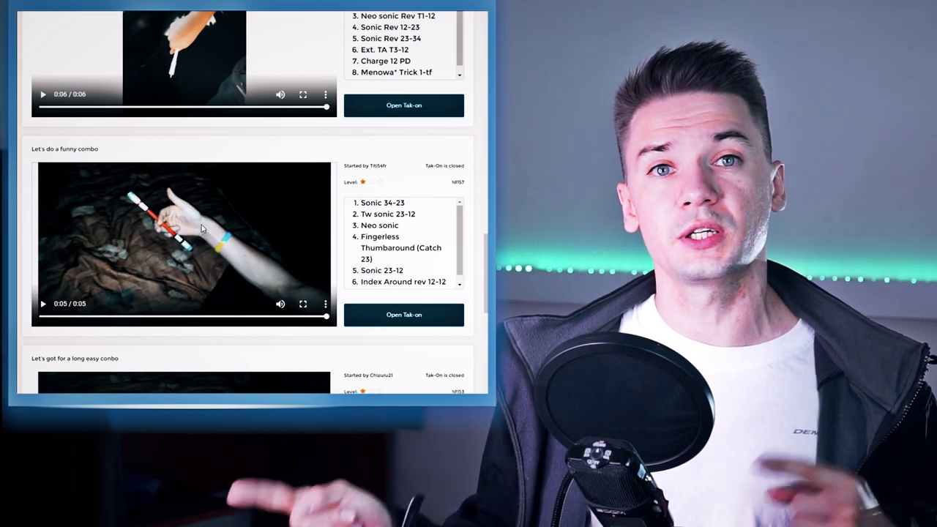
{"action": "scroll", "coordinate": [201, 228], "scroll_direction": "down", "scroll_amount": 2}
{"action": "scroll", "coordinate": [202, 228], "scroll_direction": "down", "scroll_amount": 1}
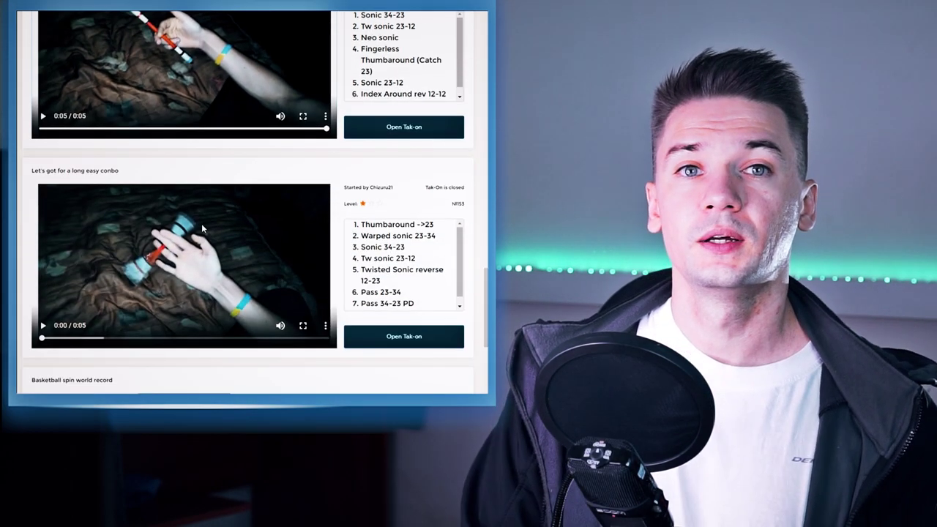
{"action": "scroll", "coordinate": [216, 247], "scroll_direction": "down", "scroll_amount": 1}
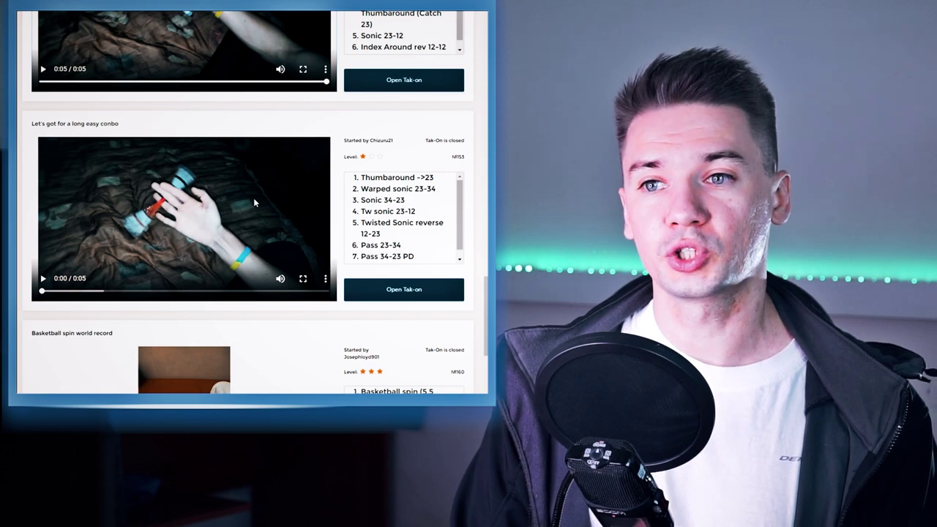
{"action": "left_click", "coordinate": [254, 199]}
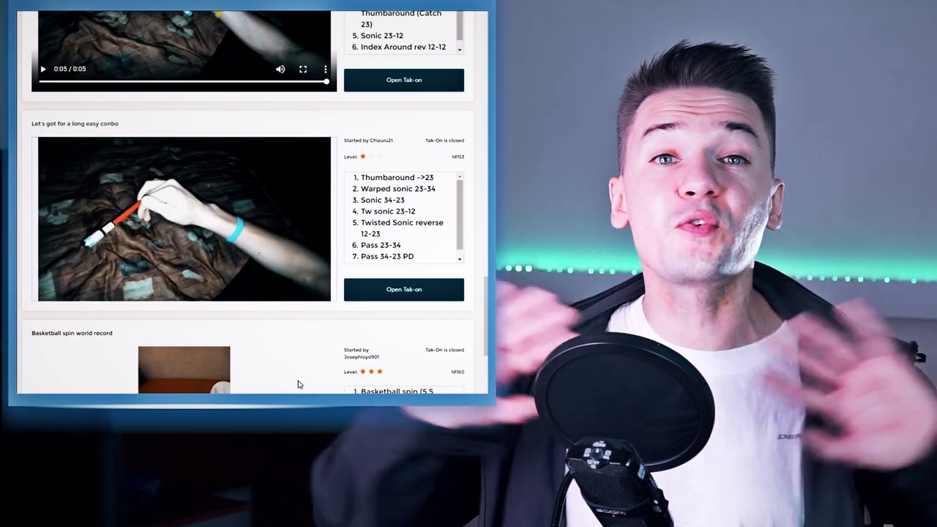
{"action": "scroll", "coordinate": [298, 383], "scroll_direction": "down", "scroll_amount": 2}
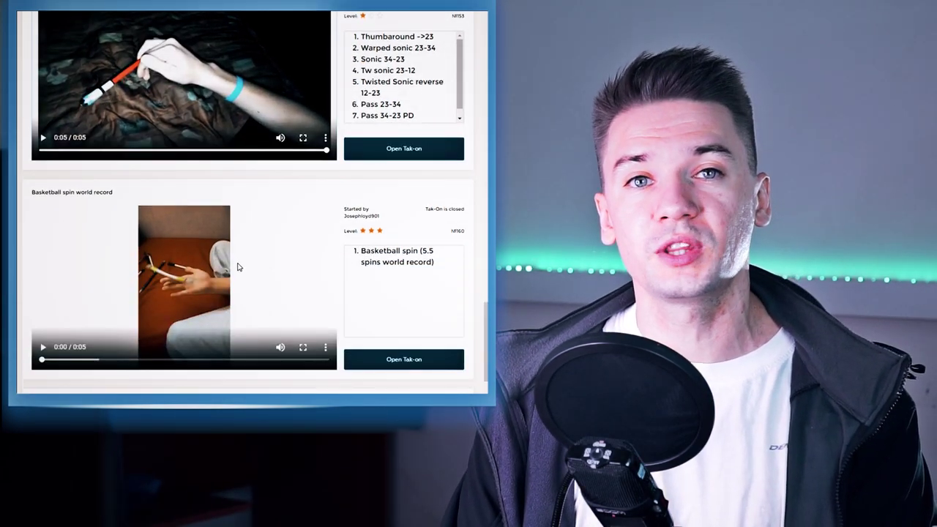
{"action": "scroll", "coordinate": [237, 267], "scroll_direction": "down", "scroll_amount": 3}
{"action": "scroll", "coordinate": [220, 161], "scroll_direction": "up", "scroll_amount": 1}
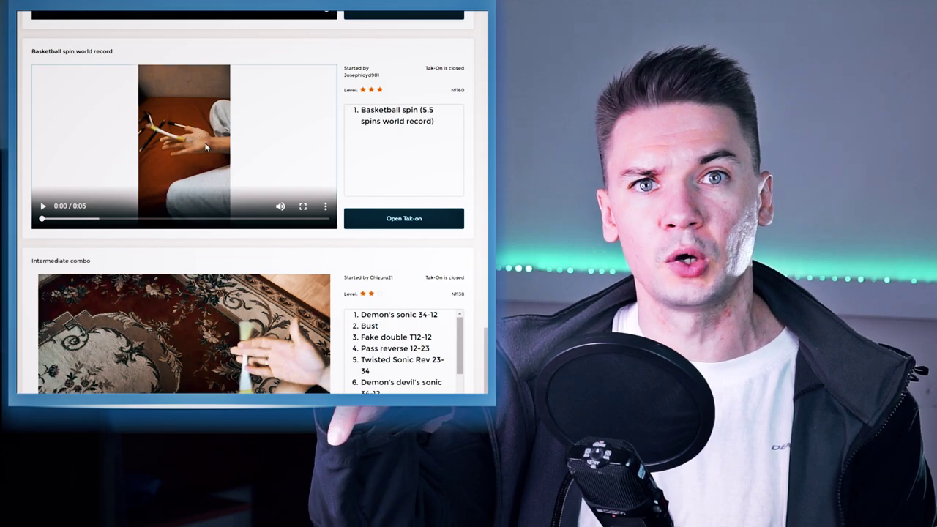
{"action": "scroll", "coordinate": [206, 148], "scroll_direction": "up", "scroll_amount": 1}
{"action": "left_click", "coordinate": [284, 239]}
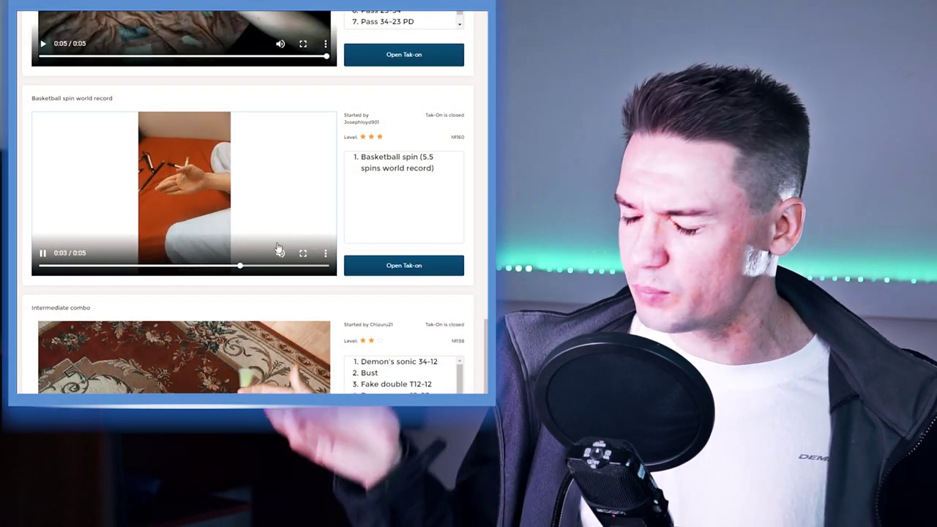
{"action": "scroll", "coordinate": [271, 249], "scroll_direction": "down", "scroll_amount": 2}
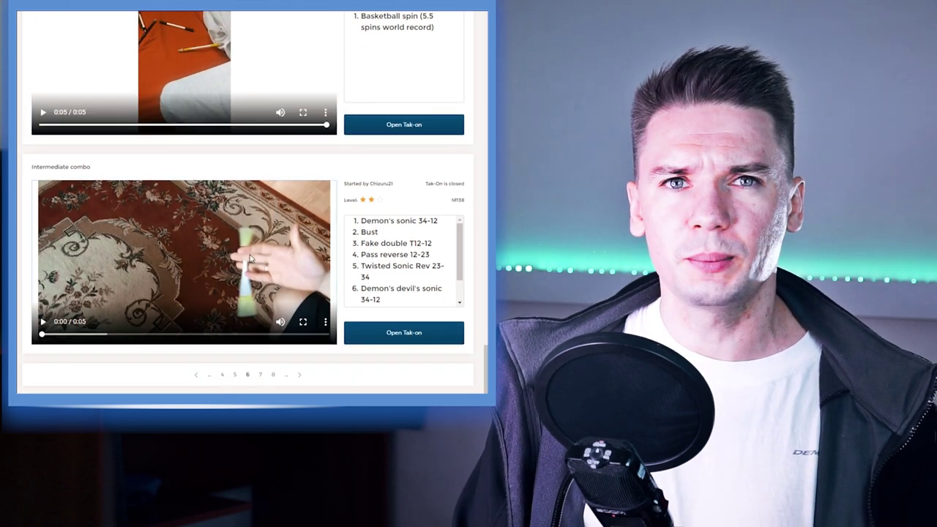
{"action": "left_click", "coordinate": [250, 259]}
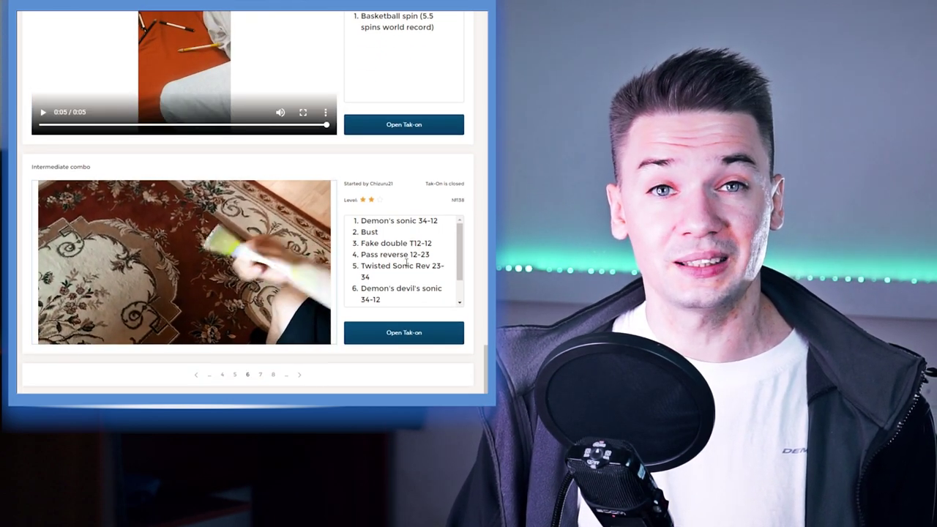